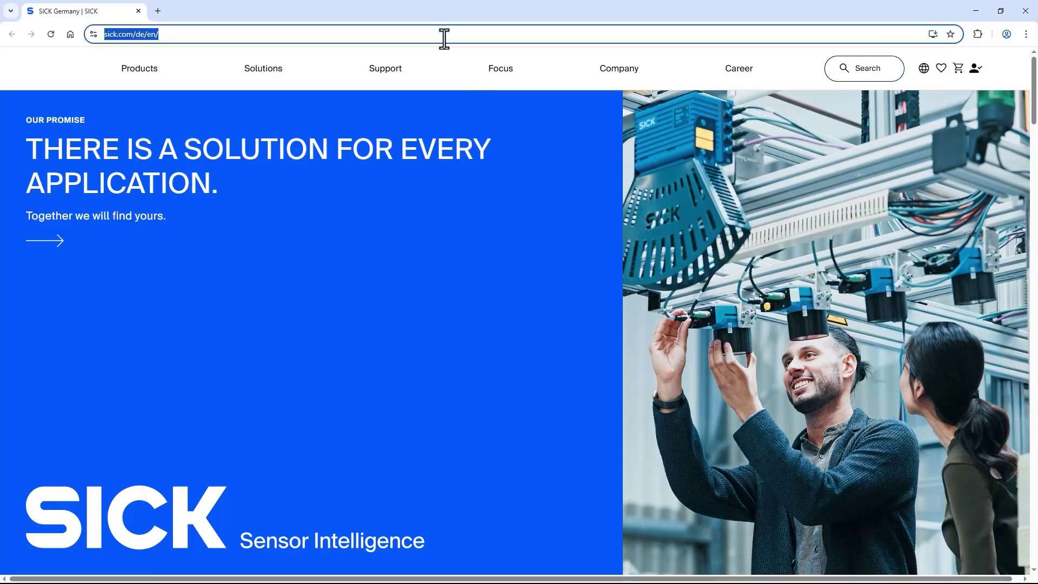
# Step: Load the device at 192.168.1.10 and log in as Service with the account password
pyautogui.write('192.168.1.10')
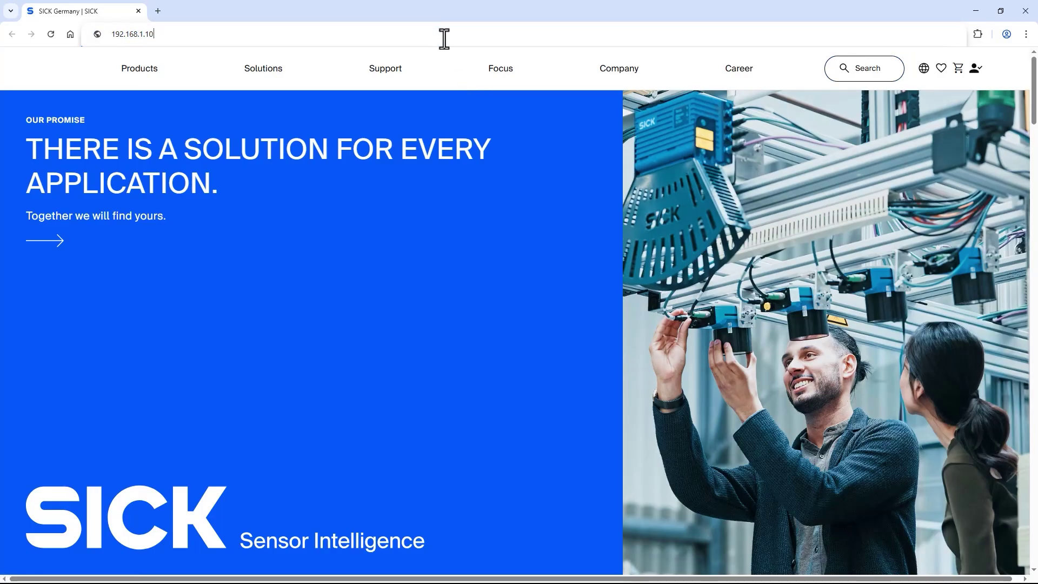
pyautogui.press('Return')
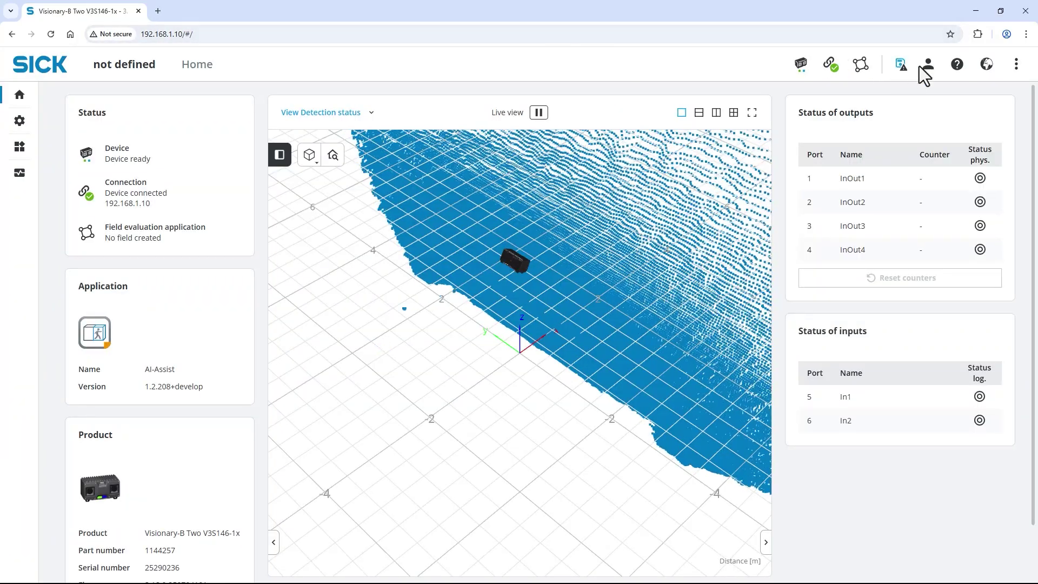
pyautogui.click(928, 65)
pyautogui.click(915, 172)
pyautogui.click(902, 242)
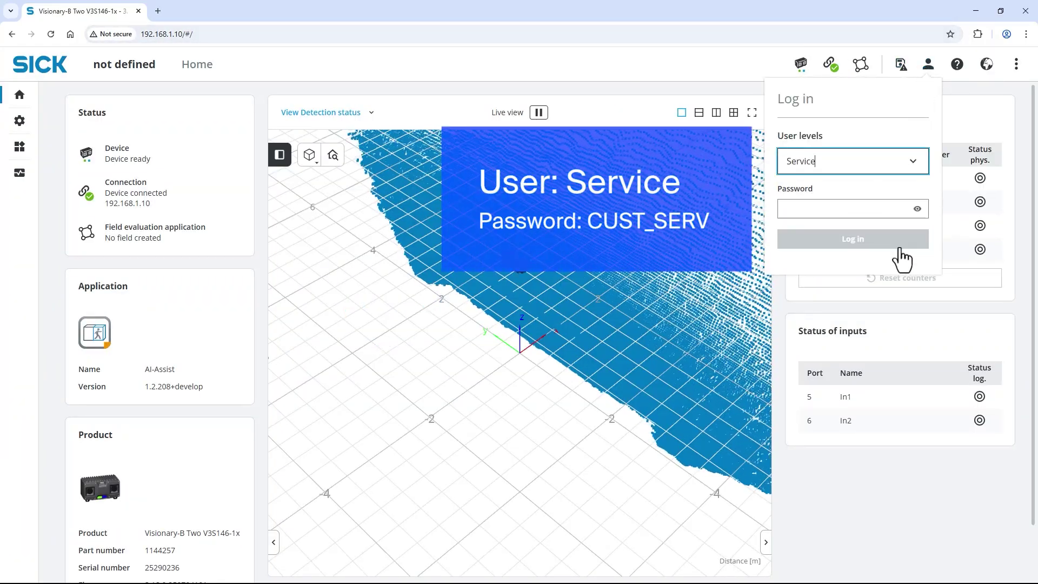
pyautogui.click(882, 211)
pyautogui.write('CUST_SERV')
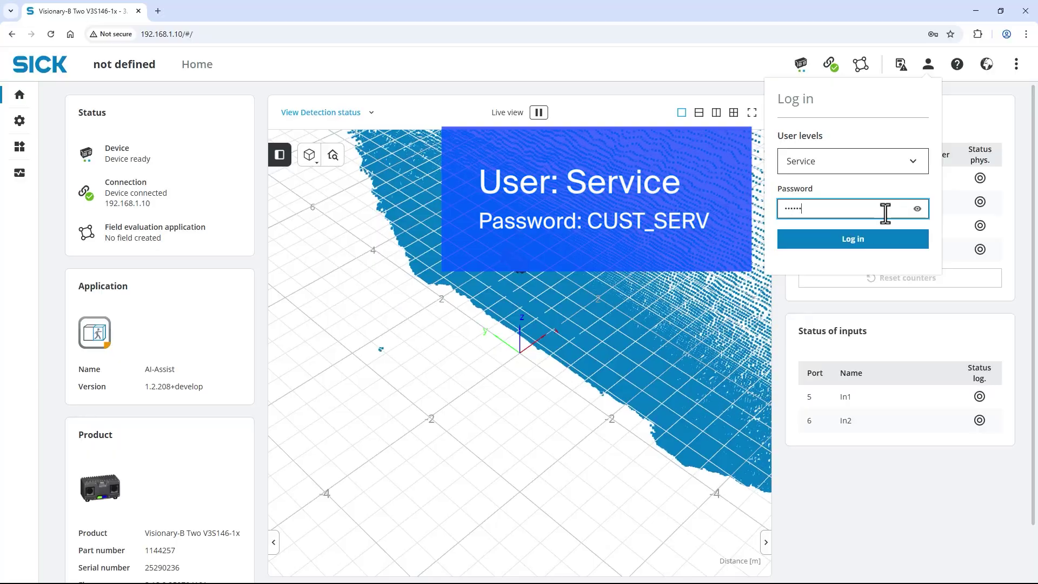
pyautogui.click(888, 240)
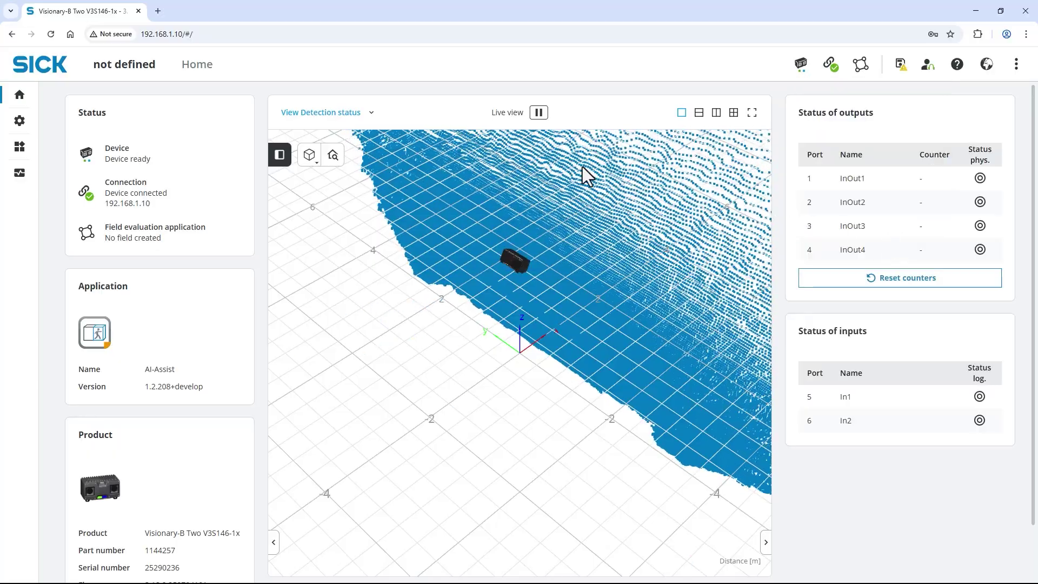
# Step: Switch the point cloud view mode from Detection status to Color image
pyautogui.click(372, 113)
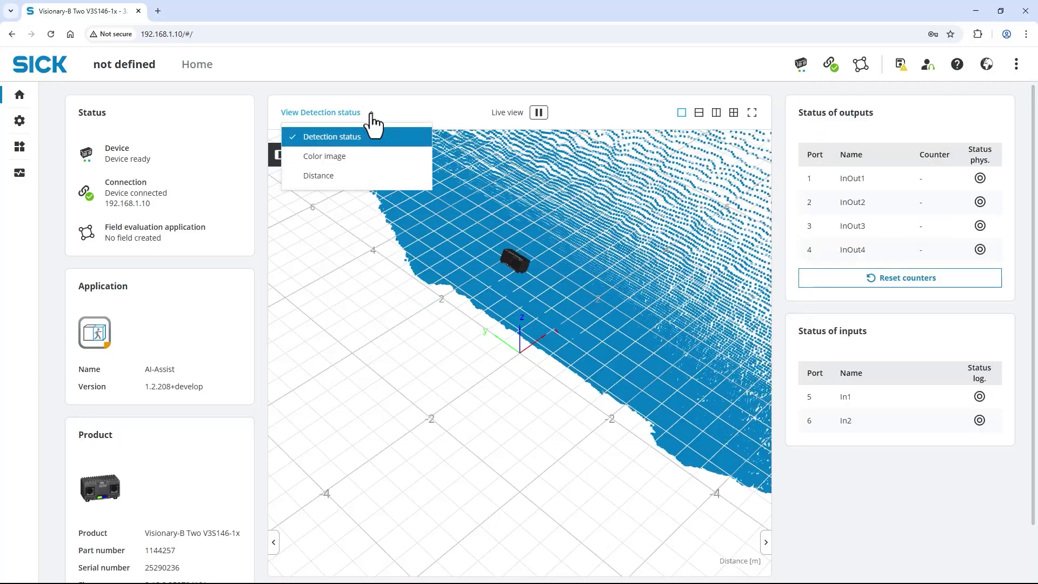
pyautogui.click(376, 158)
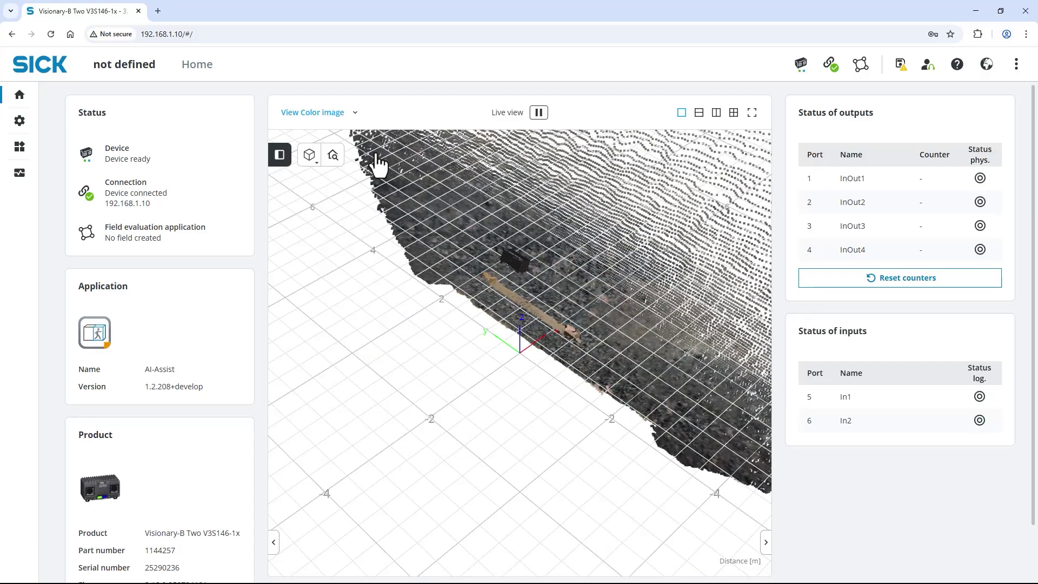
pyautogui.click(20, 121)
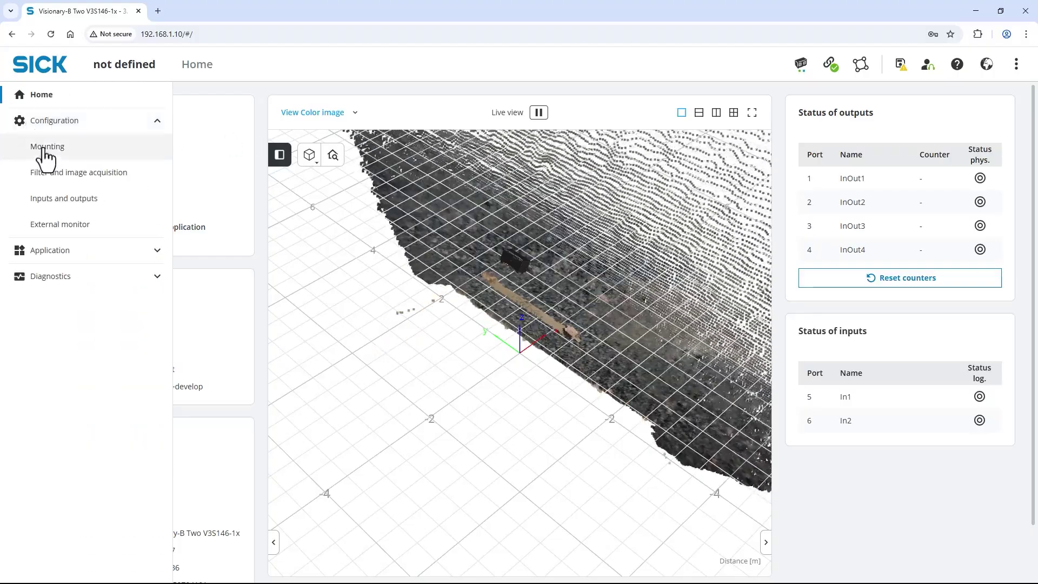
# Step: Choose the Tilted downwards mounting preset and enter 2200 mm as height above floor
pyautogui.click(47, 149)
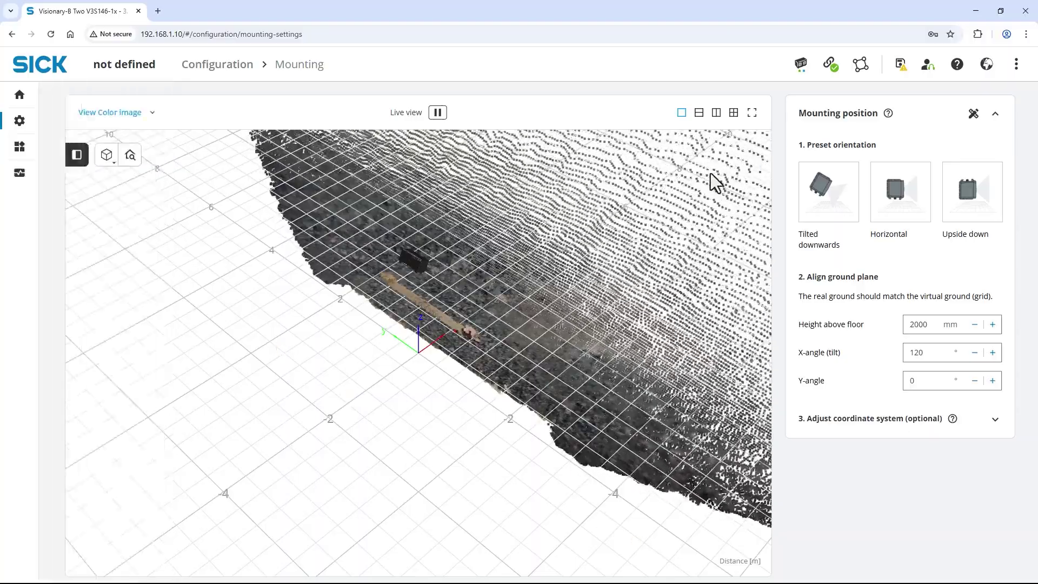
pyautogui.click(814, 192)
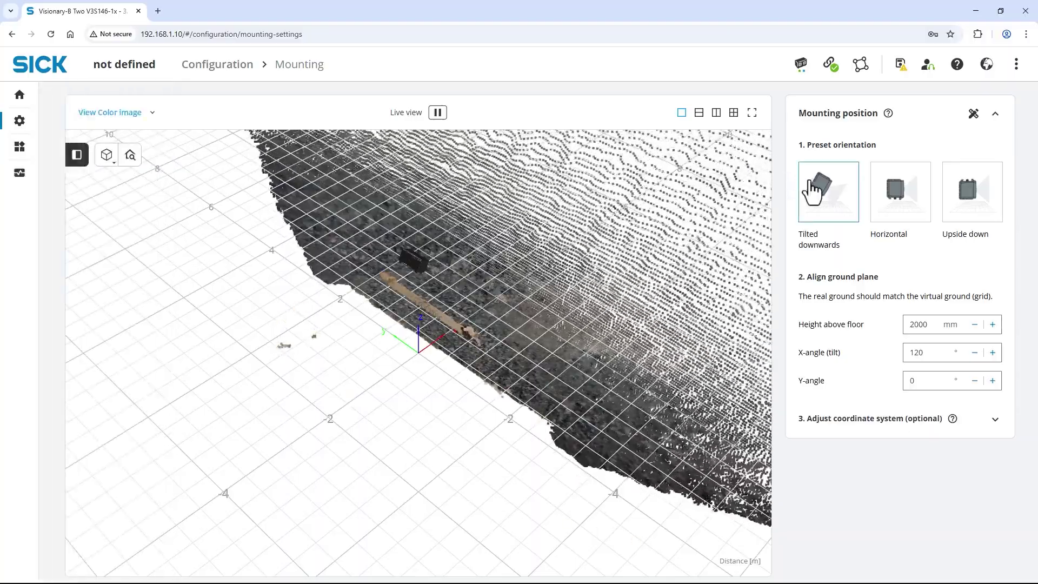
pyautogui.click(921, 325)
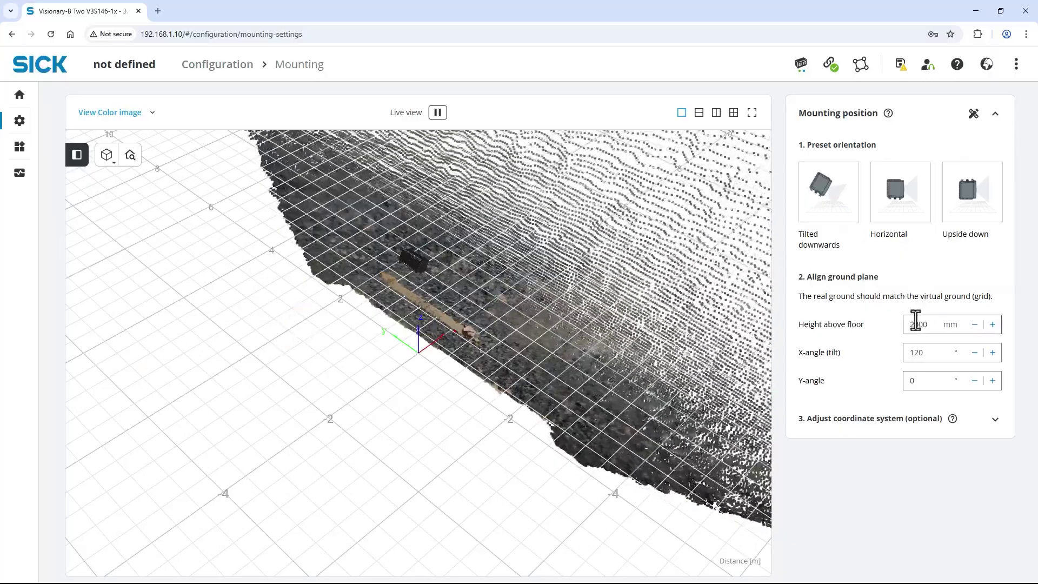
pyautogui.doubleClick(924, 328)
pyautogui.write('220')
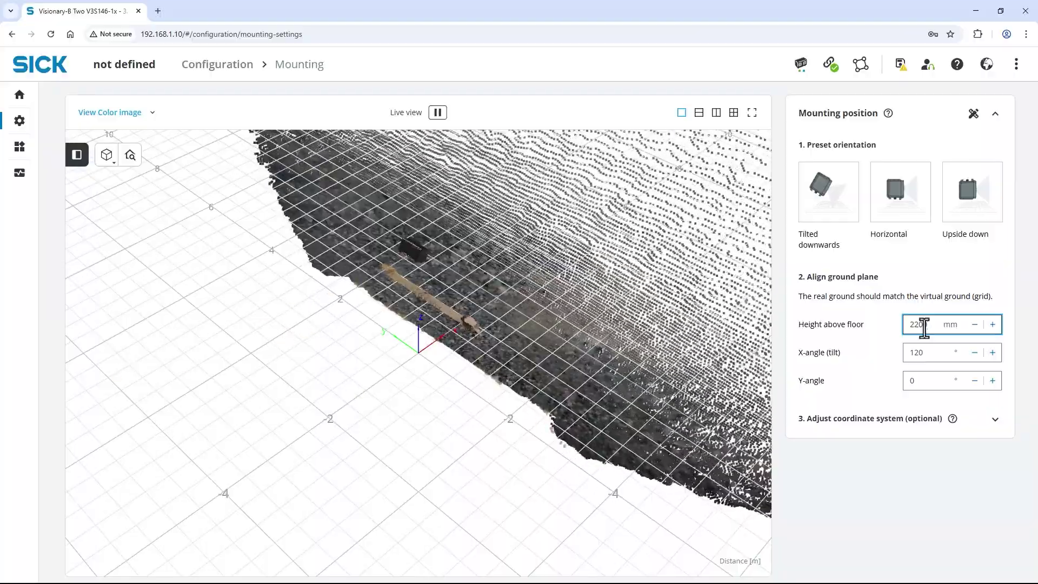
pyautogui.write('0')
pyautogui.moveTo(706, 343); pyautogui.dragTo(645, 296)
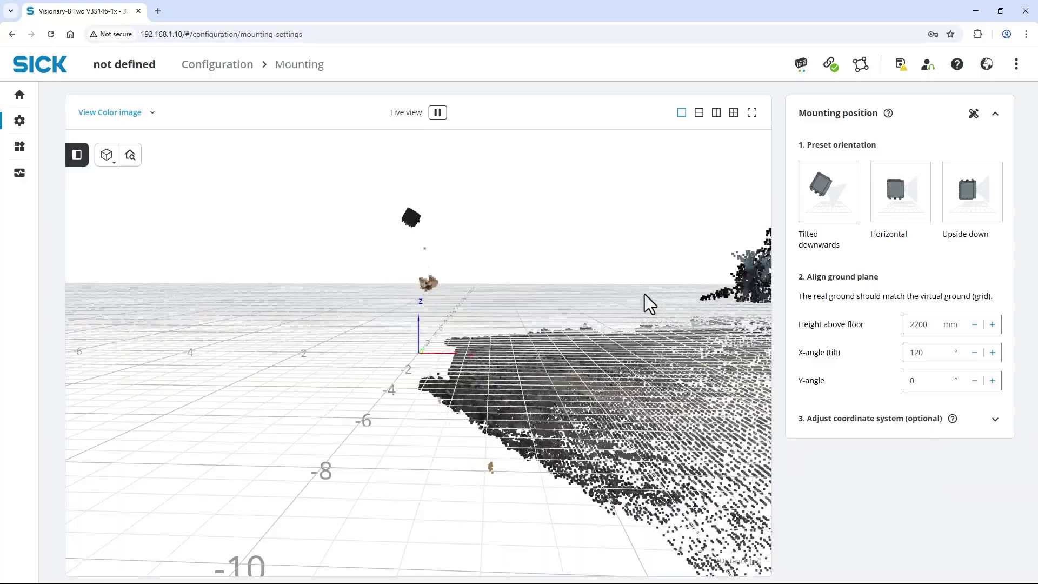
# Step: Lower the X-angle tilt to 113° and nudge the height up to 2230 mm
pyautogui.click(933, 352)
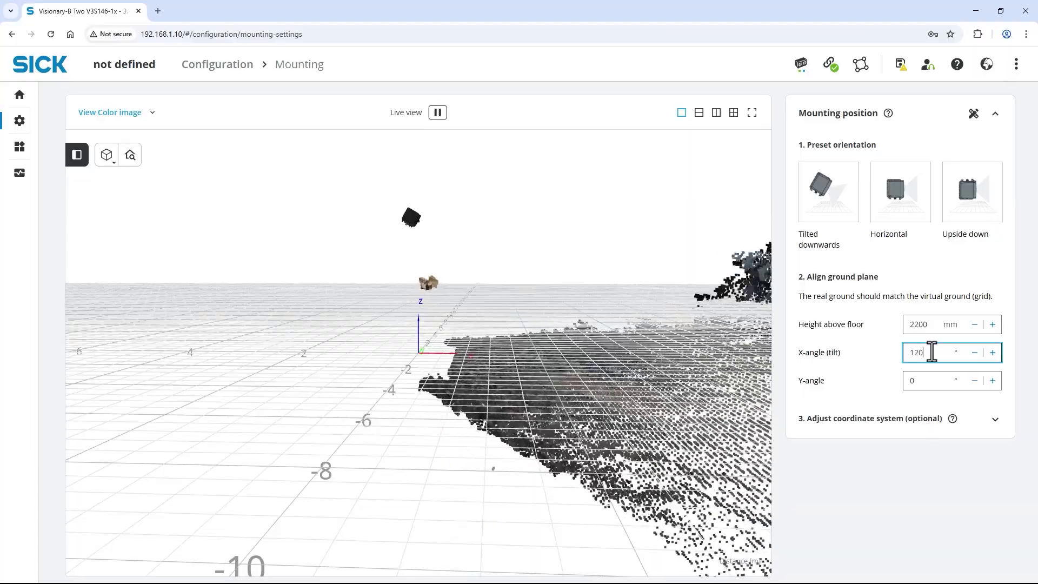
pyautogui.click(975, 352)
pyautogui.click(975, 352)
pyautogui.click(975, 325)
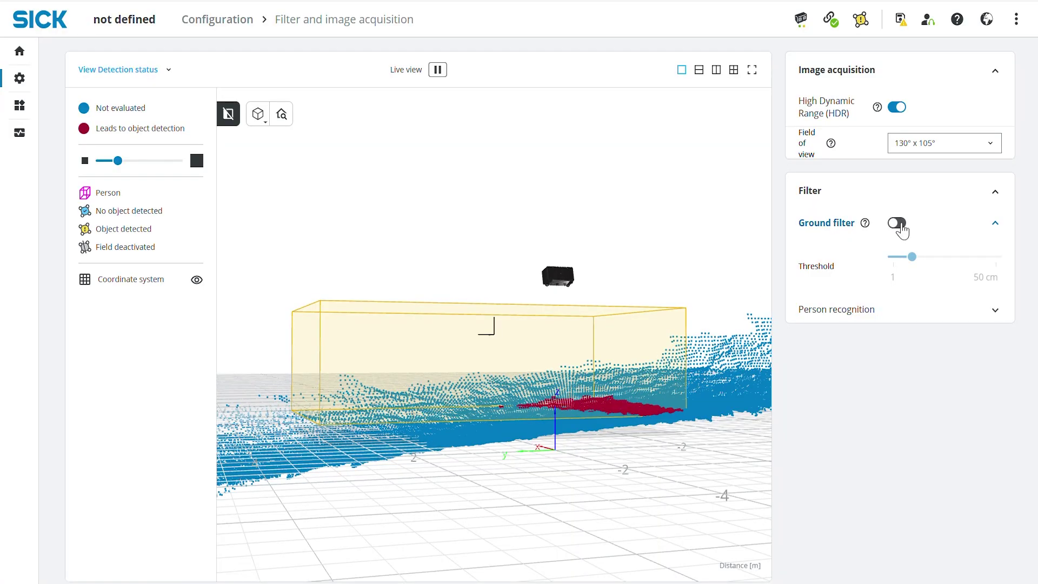
pyautogui.click(901, 229)
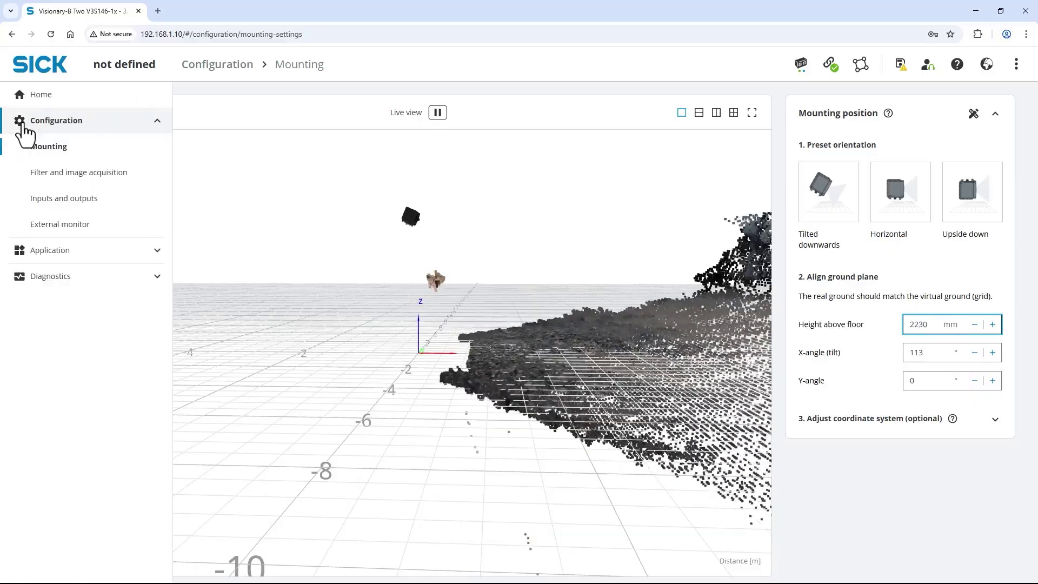
# Step: Enable the ground filter and drag its threshold down to 10 cm
pyautogui.click(64, 176)
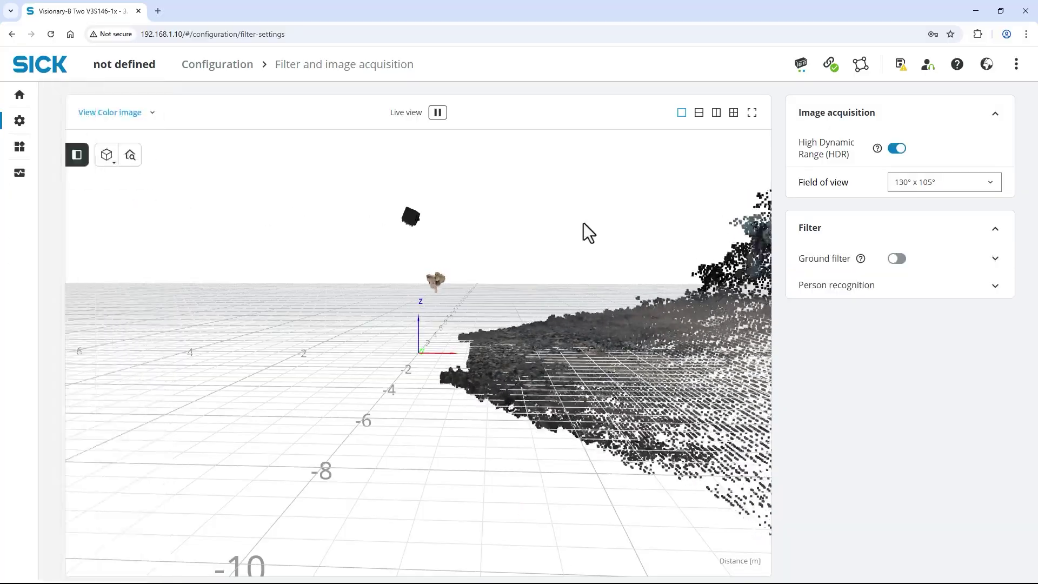
pyautogui.click(897, 259)
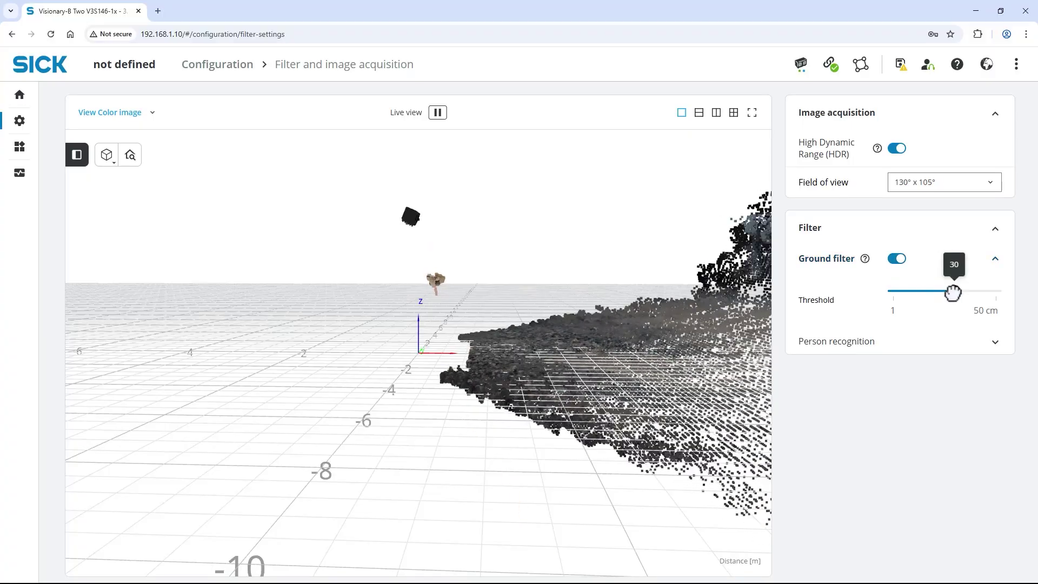
pyautogui.moveTo(947, 293); pyautogui.dragTo(932, 293)
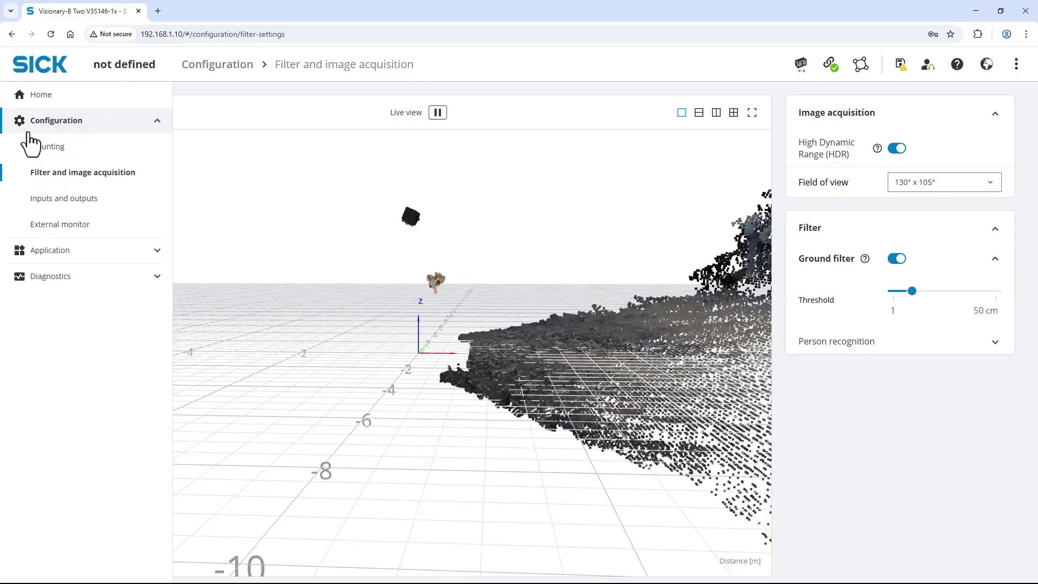
# Step: Open Application > Field evaluation, switch to the Top view, and add Group1
pyautogui.click(75, 252)
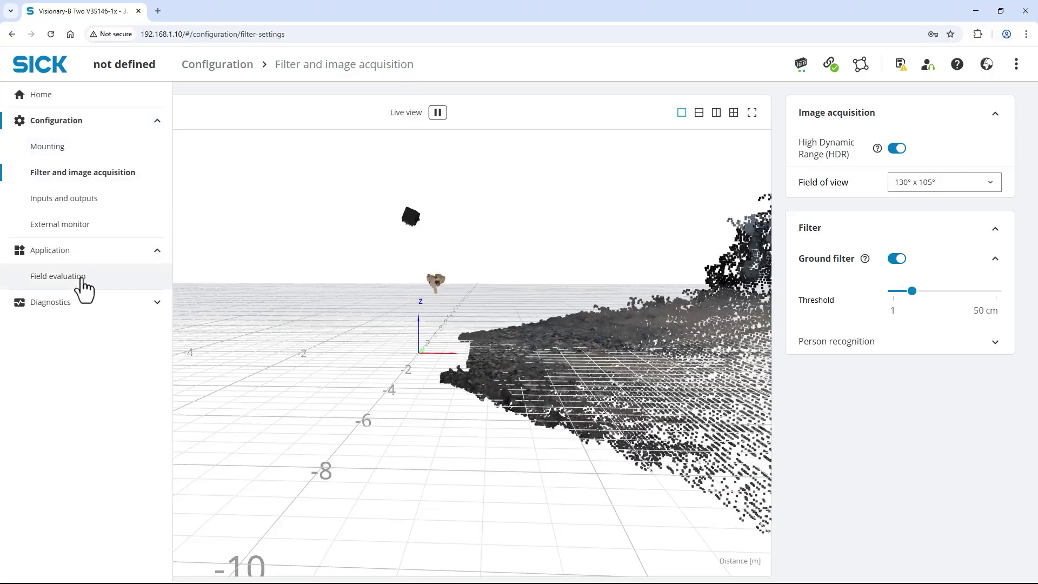
pyautogui.click(81, 277)
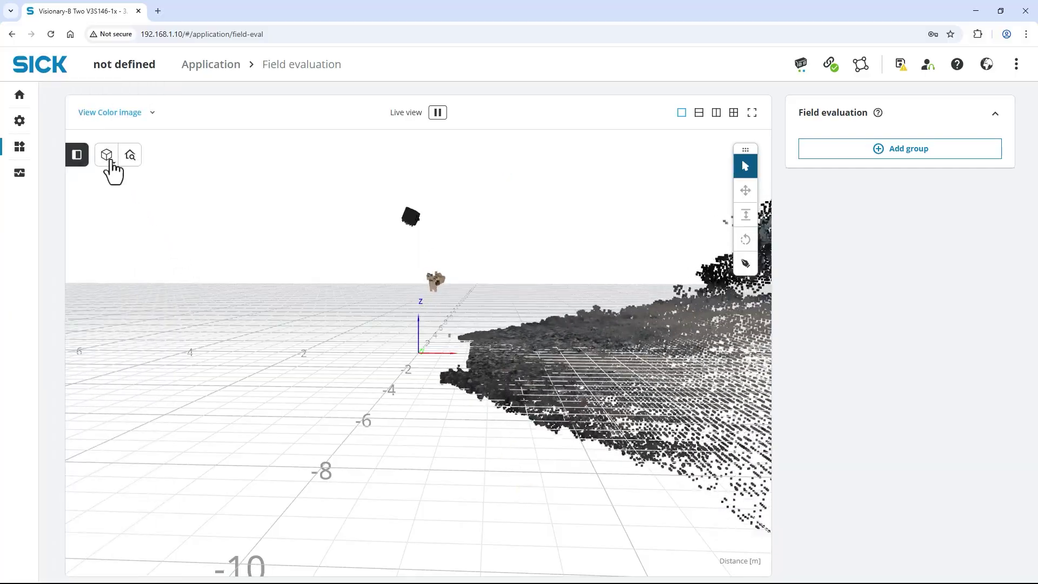
pyautogui.click(111, 161)
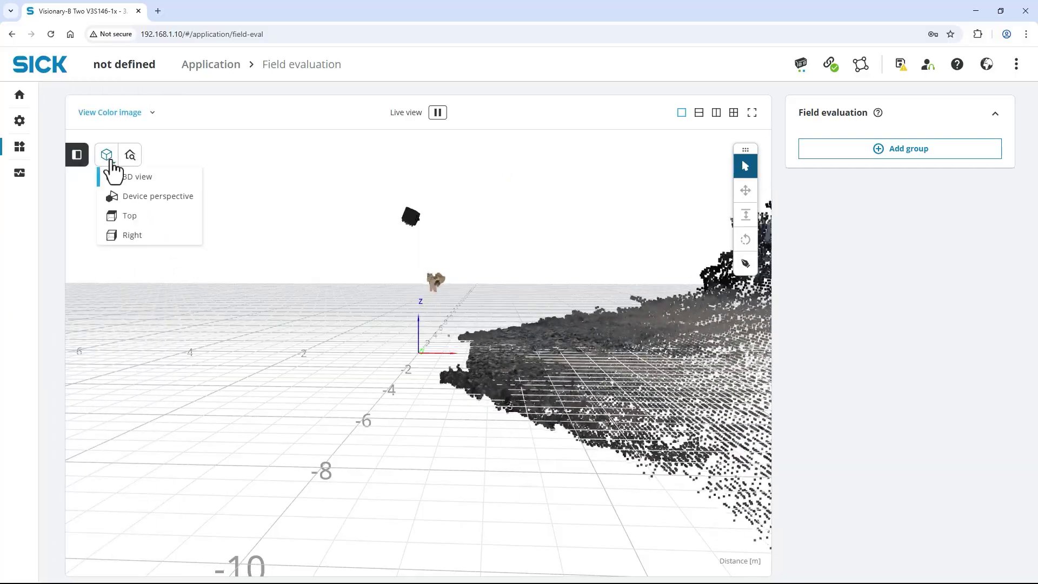
pyautogui.click(128, 216)
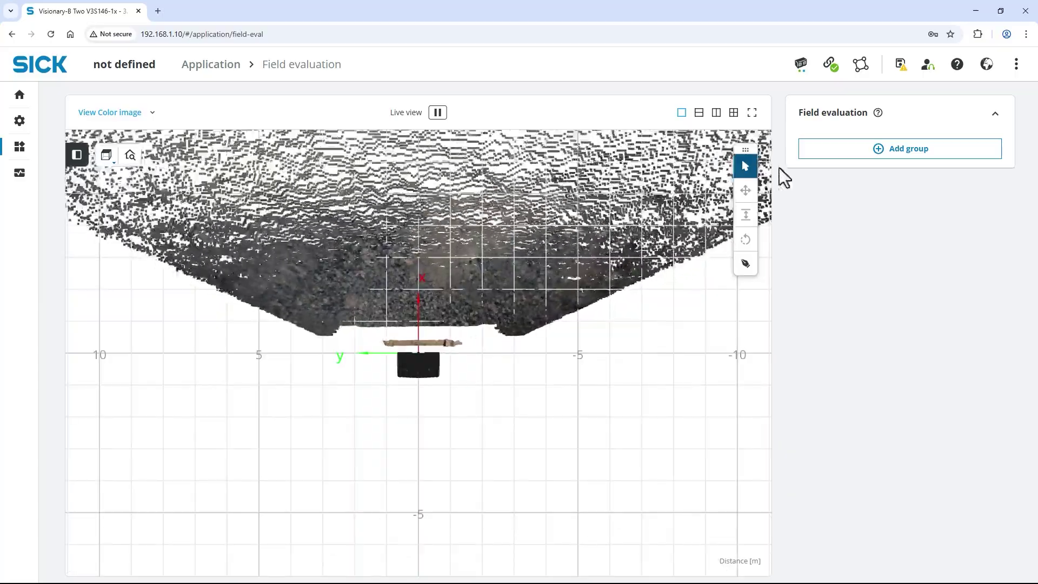
pyautogui.click(831, 156)
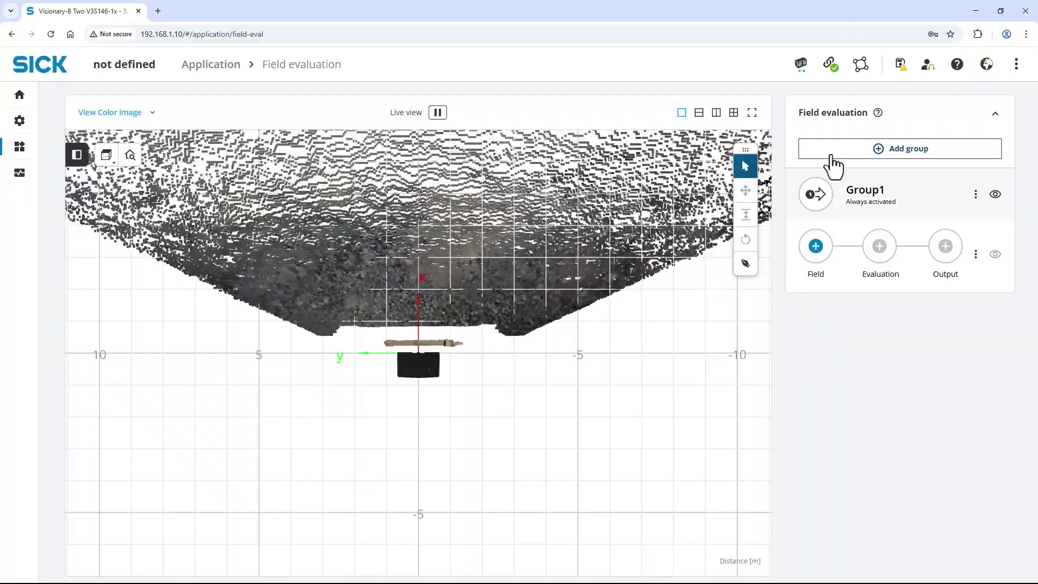
# Step: Draw a closed four-corner field polygon on the point cloud
pyautogui.click(747, 267)
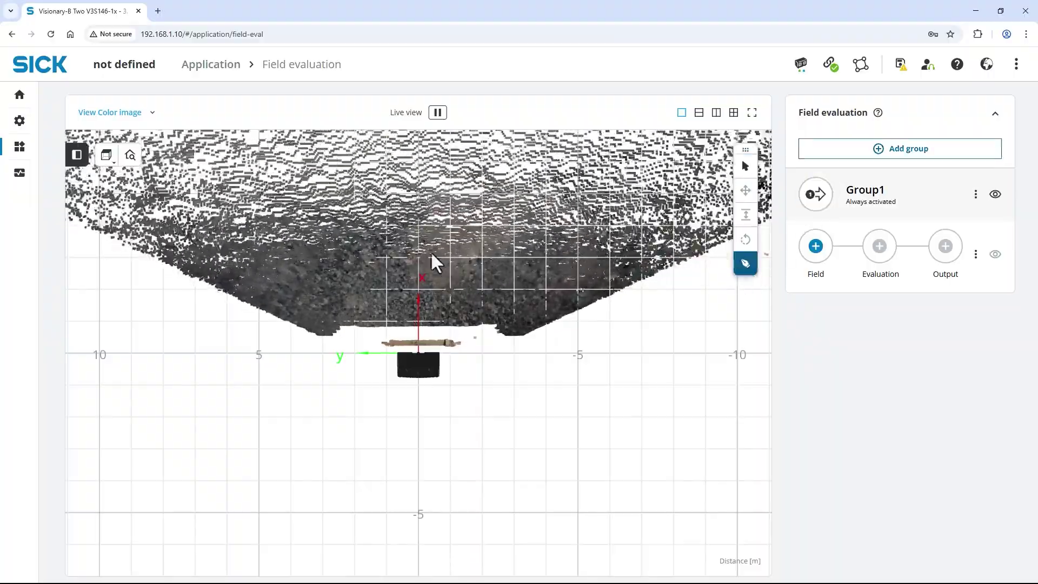
pyautogui.click(321, 257)
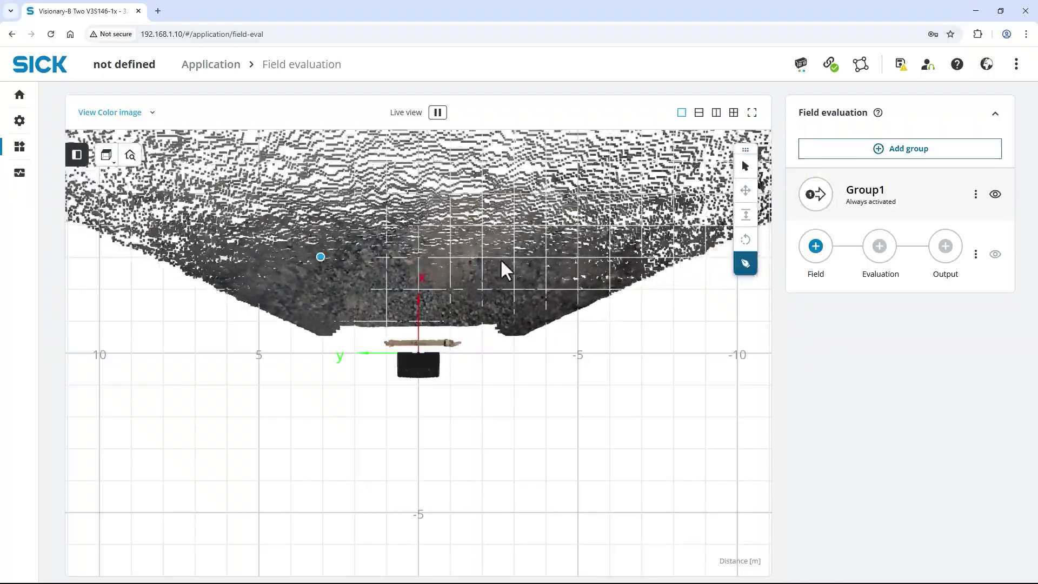
pyautogui.click(514, 257)
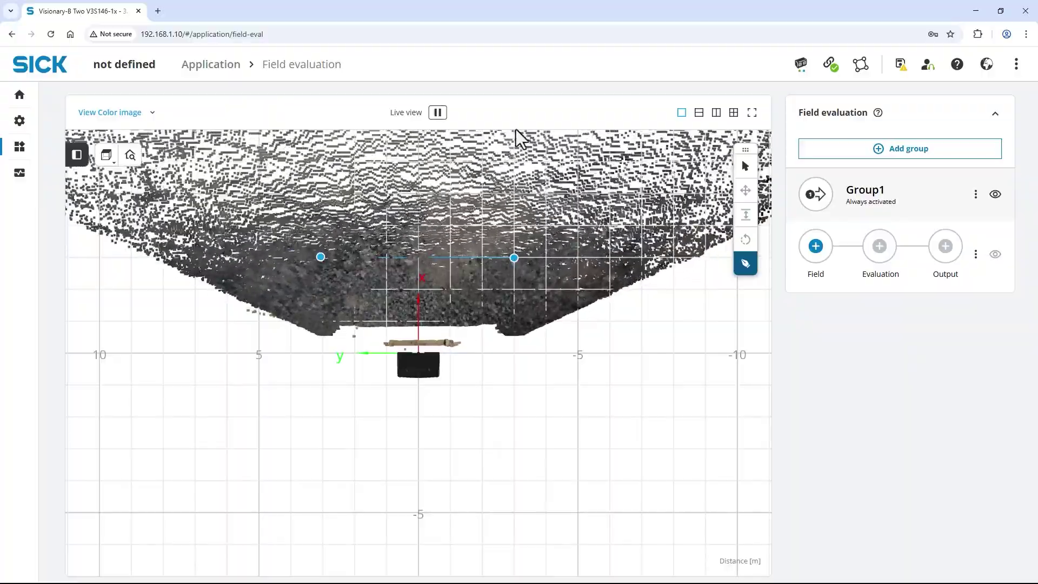
pyautogui.click(514, 132)
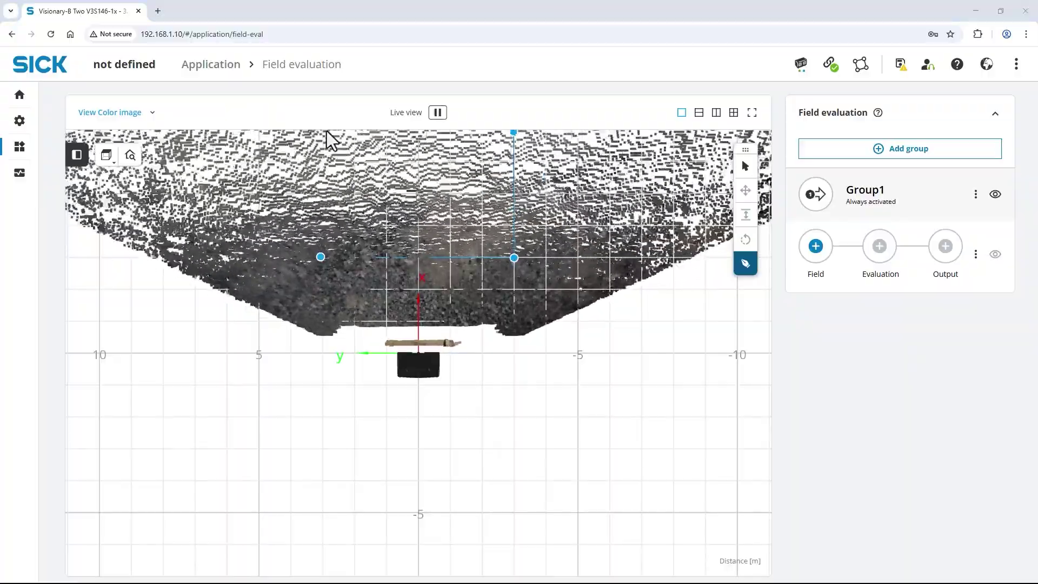
pyautogui.click(322, 131)
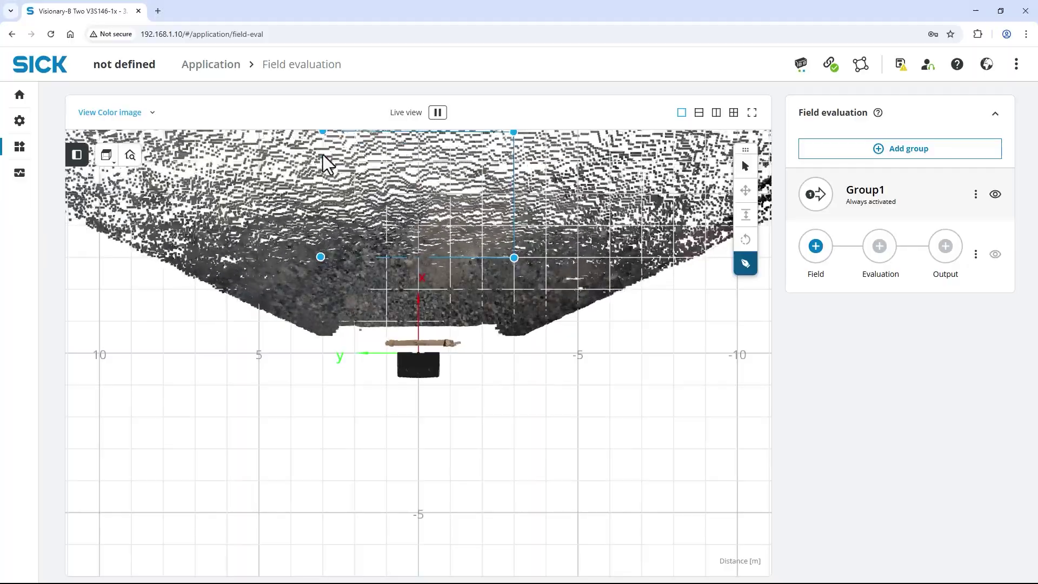
pyautogui.click(319, 256)
# Step: Edit the corner coordinates to x 3000/7000 mm and y ±3000 mm
pyautogui.click(872, 385)
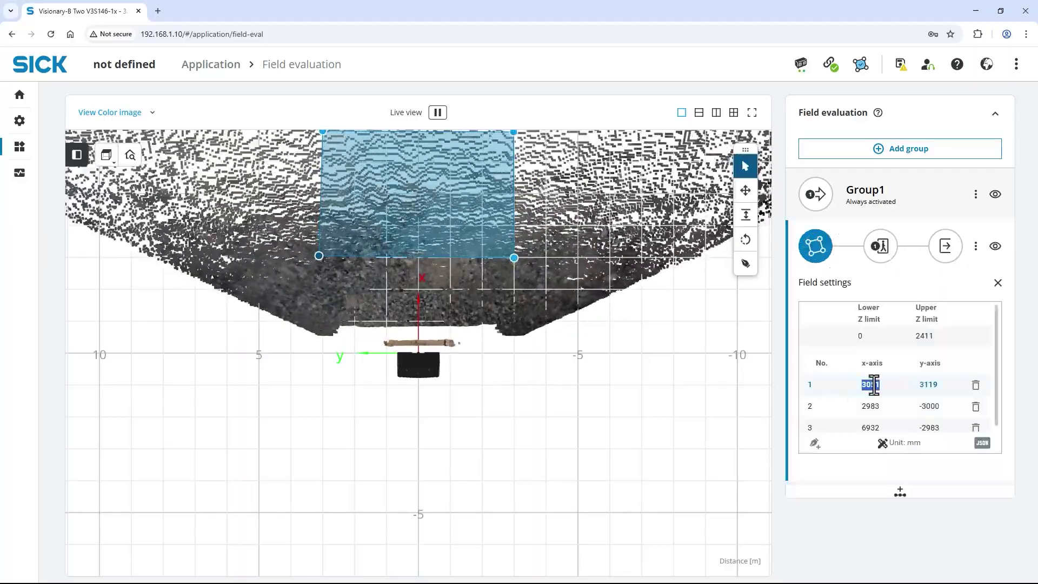
pyautogui.write('3000')
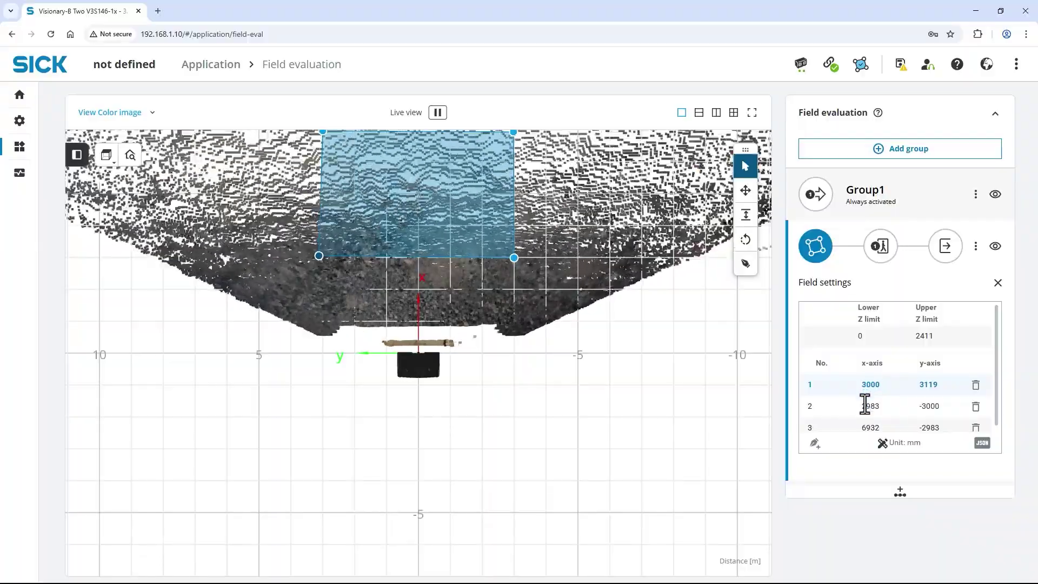
pyautogui.click(865, 406)
pyautogui.write('3000')
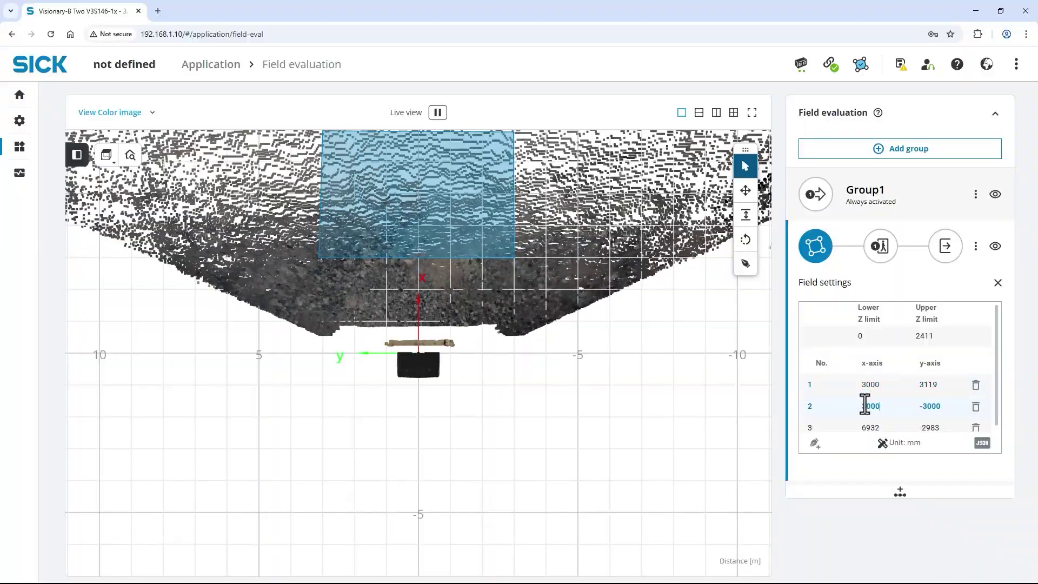
pyautogui.scroll(-1, 865, 406)
pyautogui.click(865, 406)
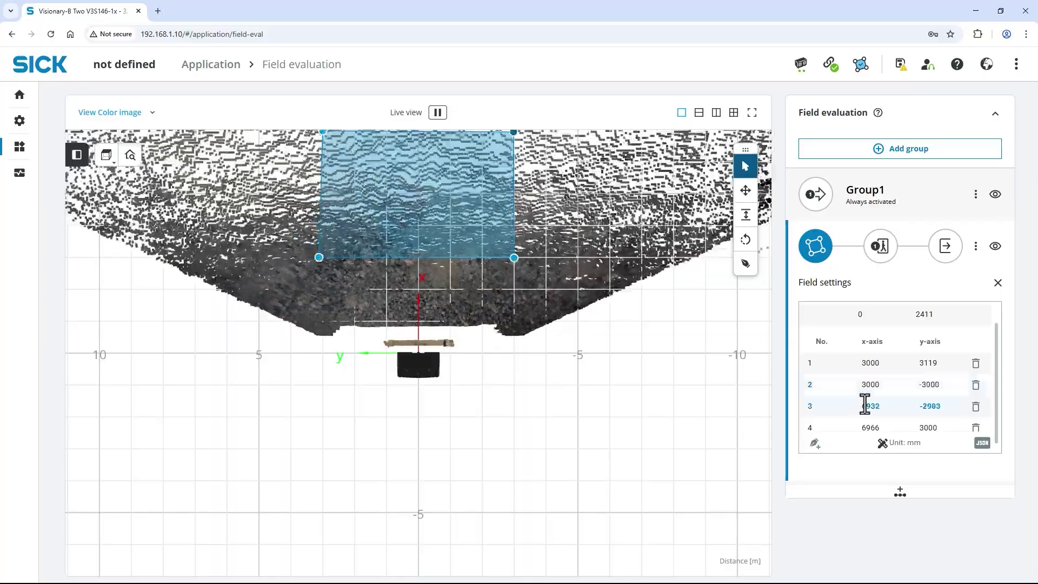
pyautogui.doubleClick(865, 405)
pyautogui.write('3000')
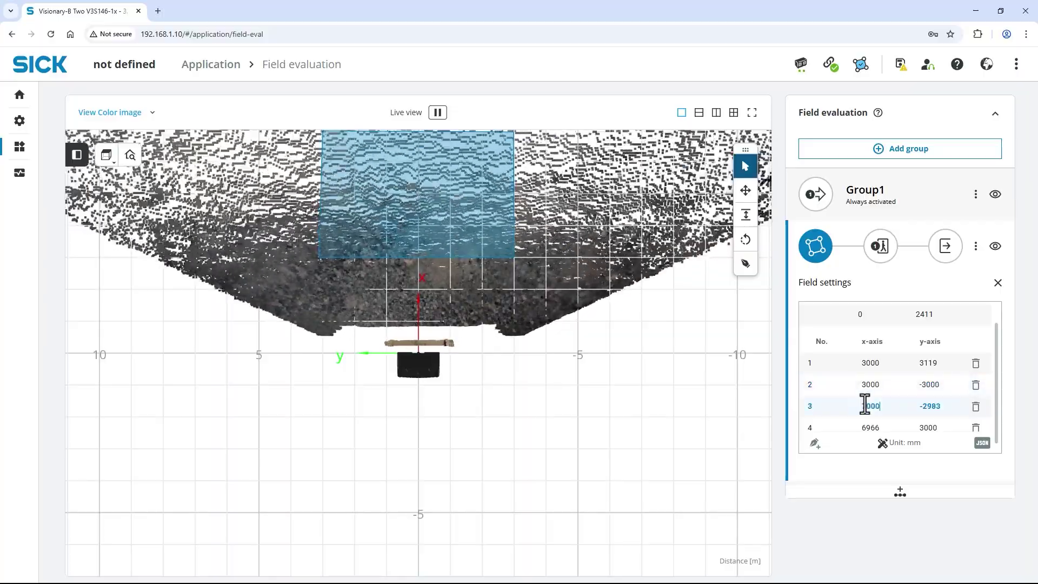
pyautogui.doubleClick(865, 427)
pyautogui.press('BackSpace')
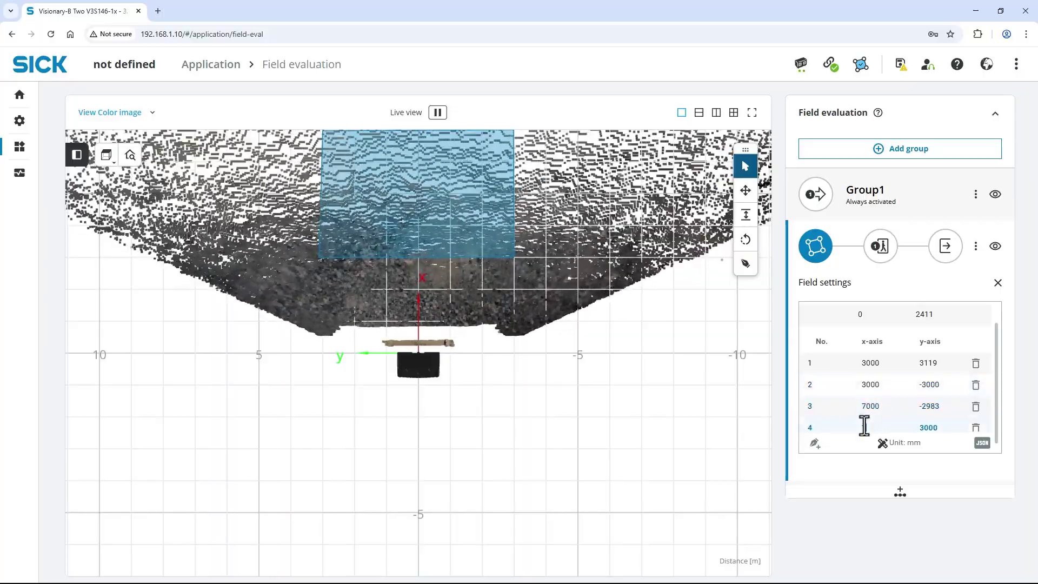
pyautogui.write('7000')
pyautogui.doubleClick(927, 362)
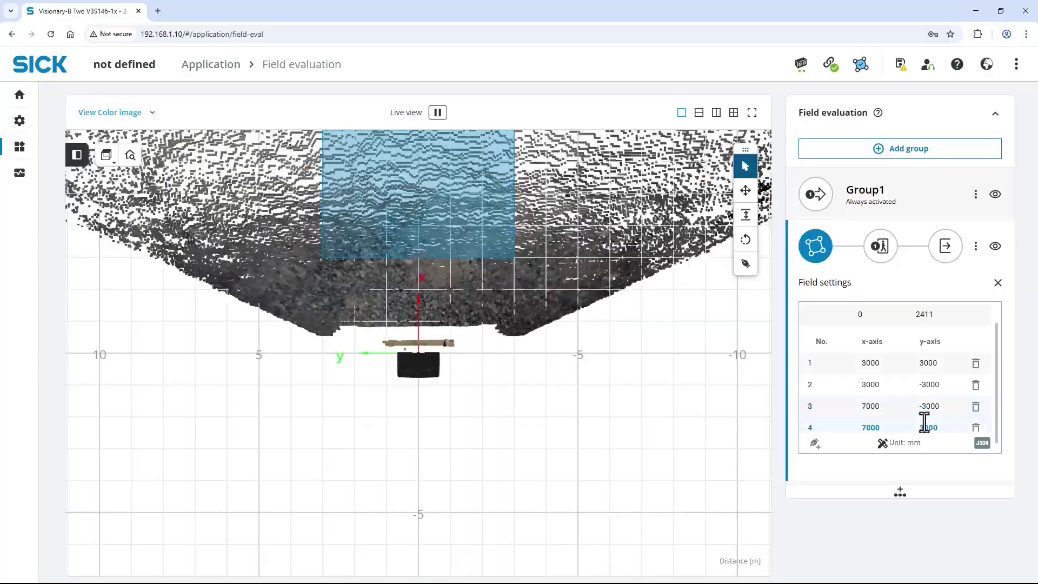
pyautogui.scroll(1, 923, 413)
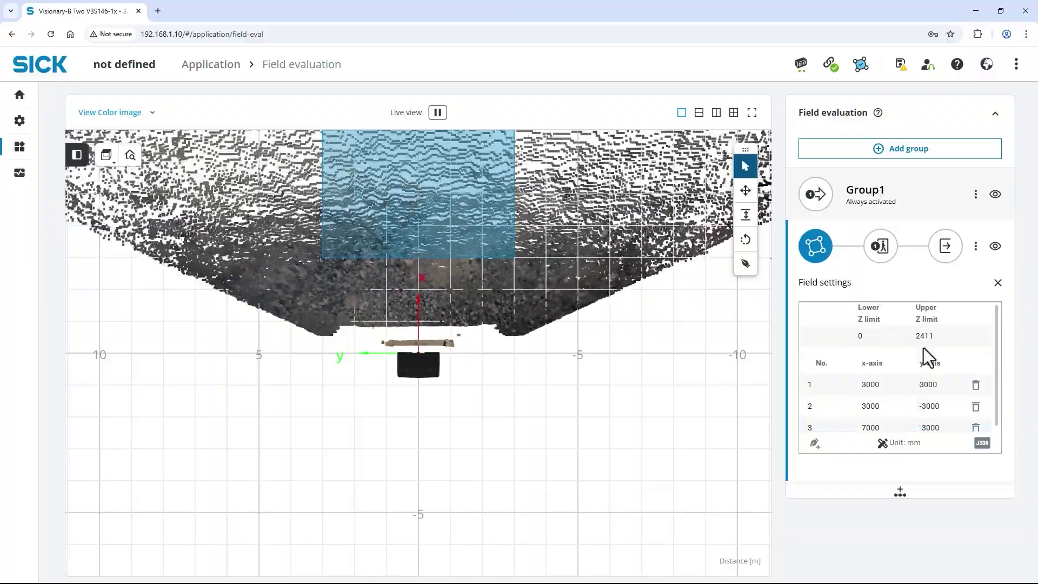
pyautogui.doubleClick(922, 337)
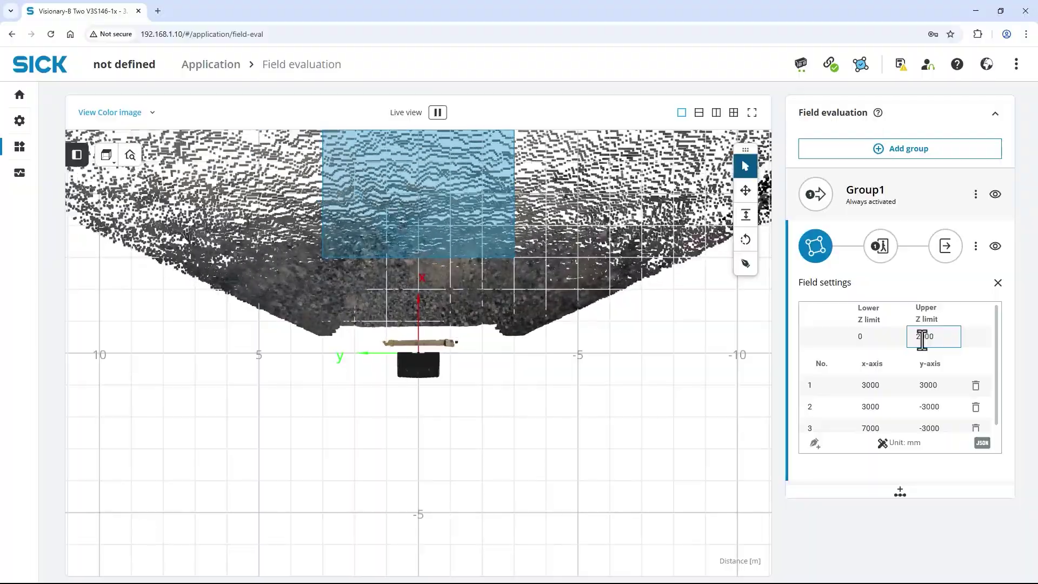
pyautogui.click(881, 257)
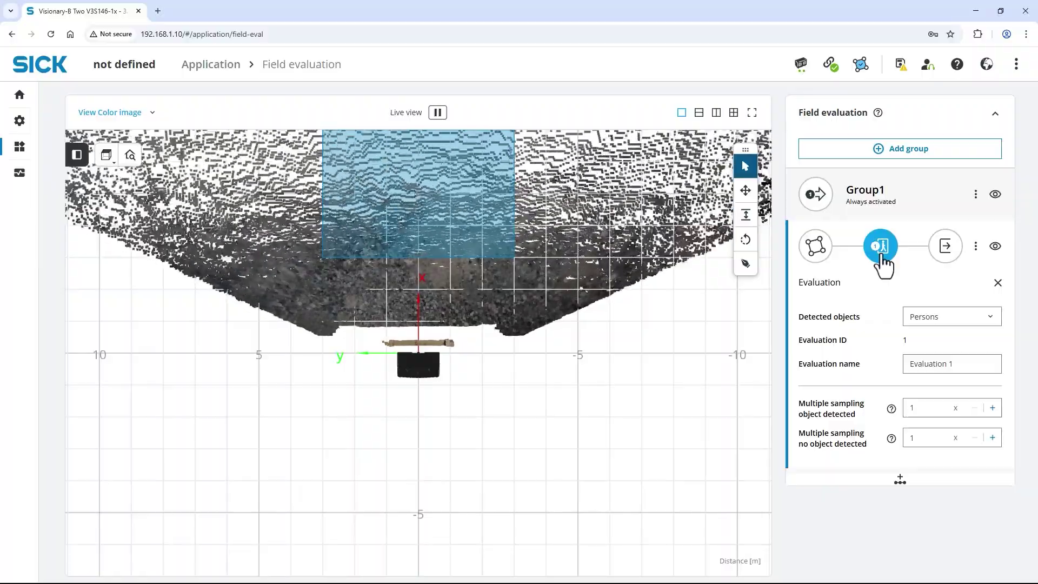
# Step: Keep Persons as detected objects and name the evaluation 'Warning field'
pyautogui.click(925, 319)
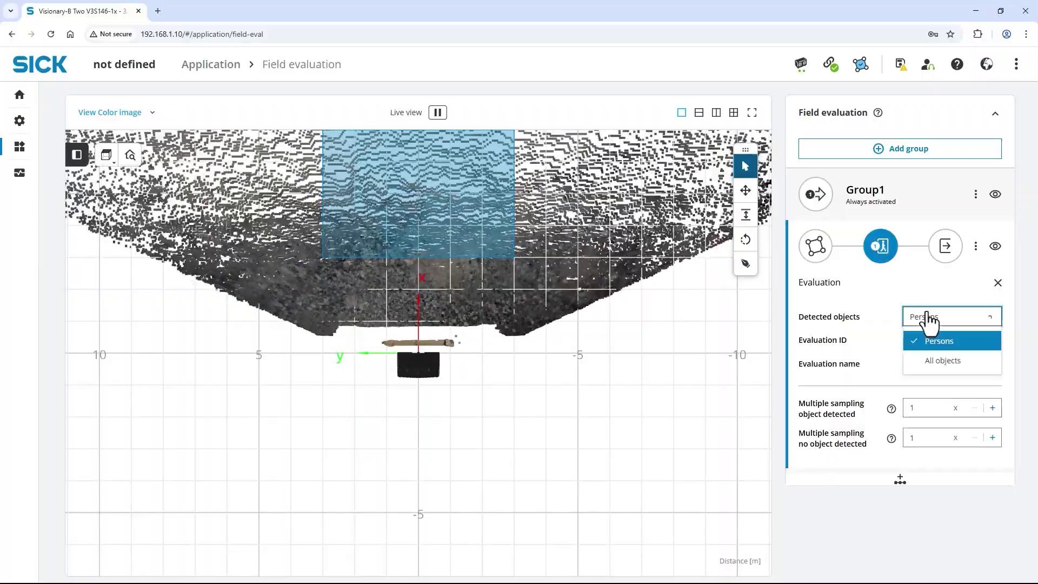
pyautogui.click(927, 345)
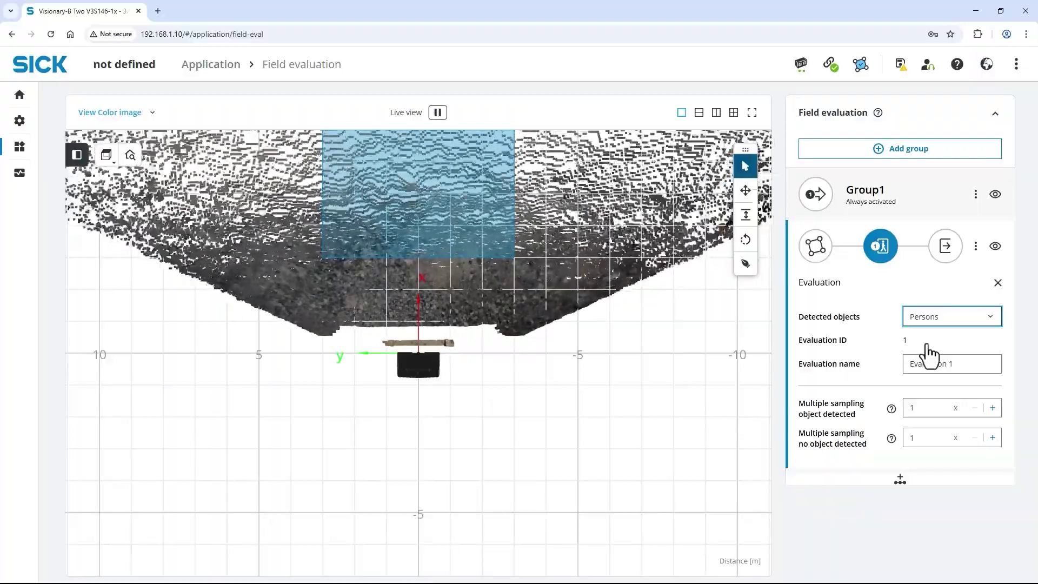
pyautogui.tripleClick(928, 363)
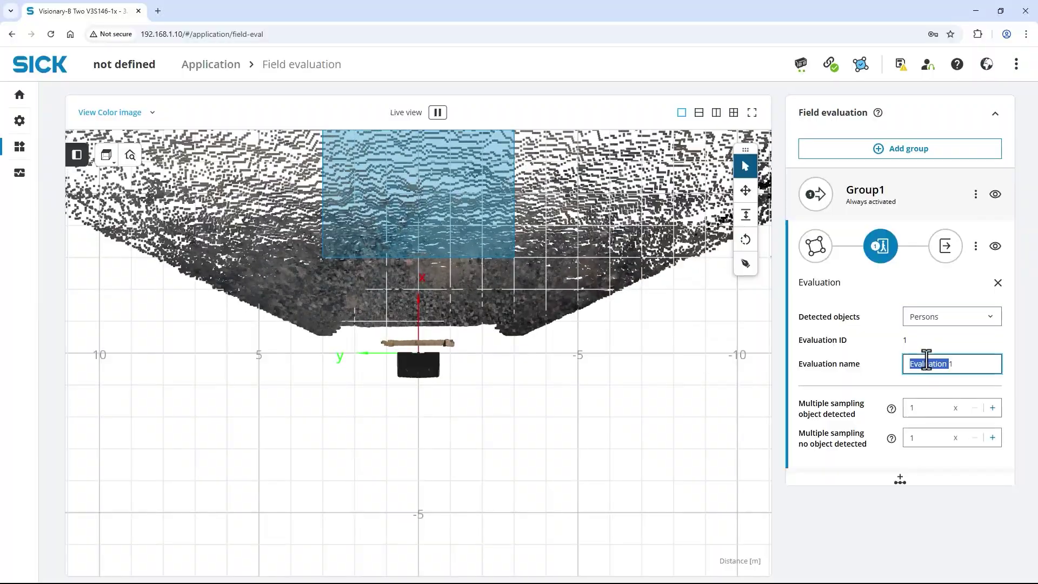
pyautogui.write('Warning')
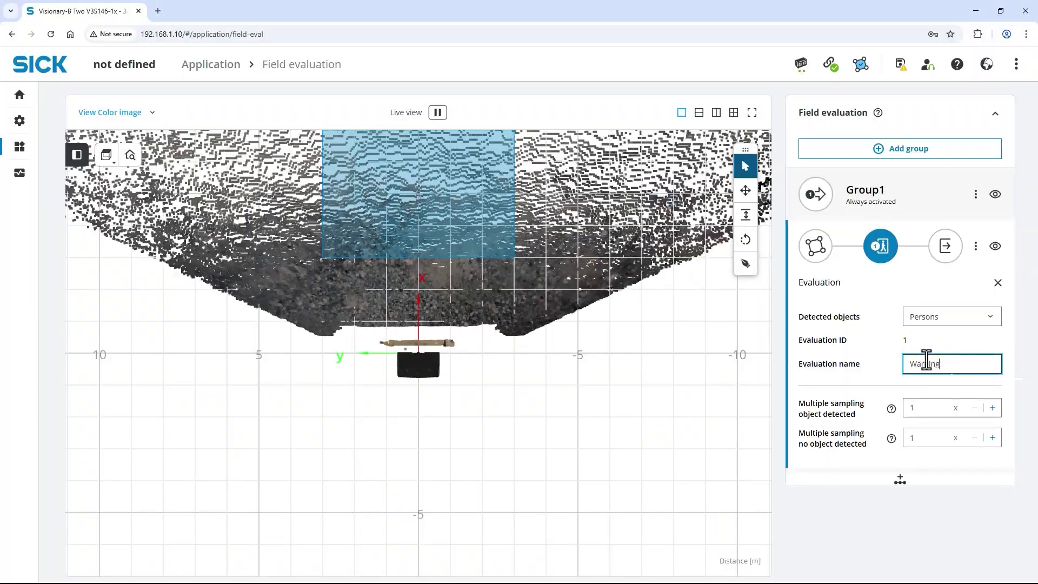
pyautogui.write(' field')
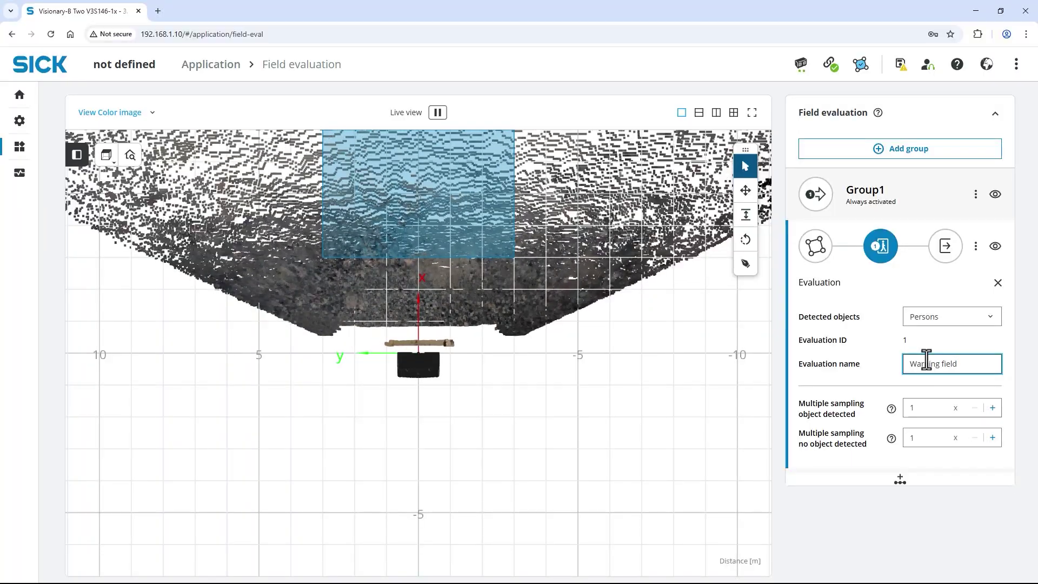
pyautogui.click(900, 482)
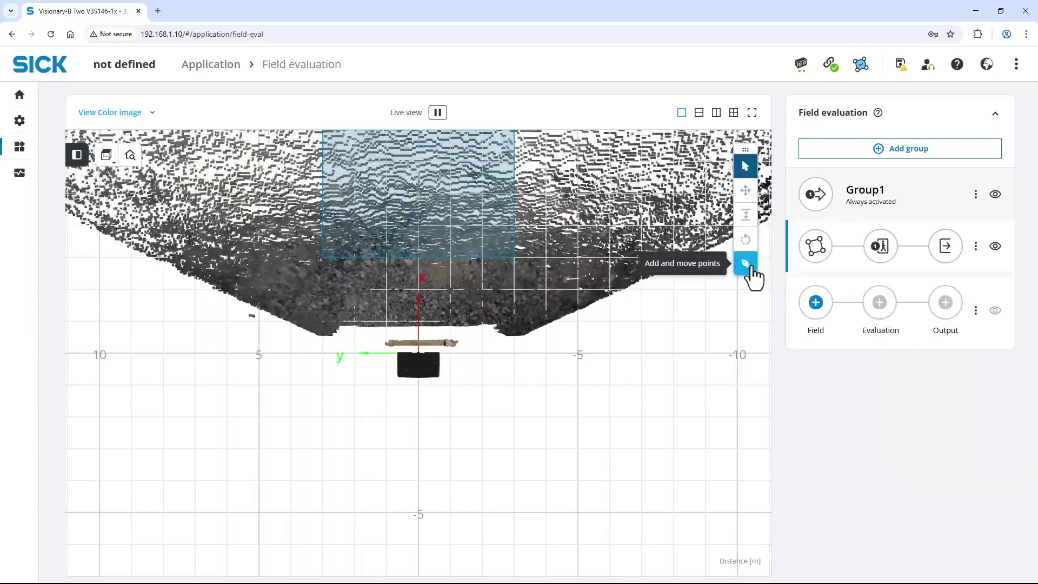
# Step: Draw a second closed four-corner field between the sensor and the first field
pyautogui.click(746, 263)
pyautogui.click(354, 336)
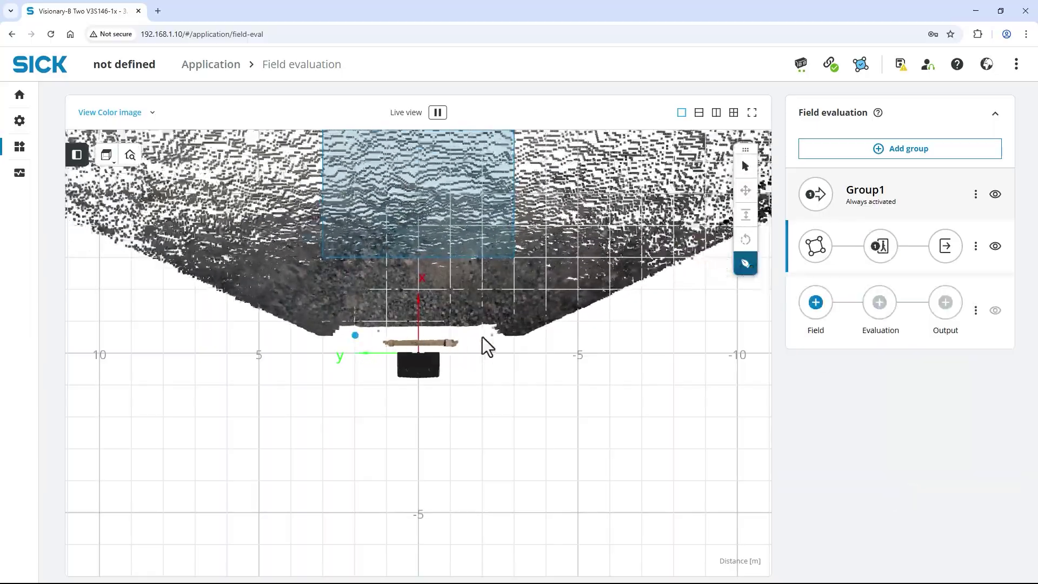
pyautogui.click(482, 336)
pyautogui.click(514, 259)
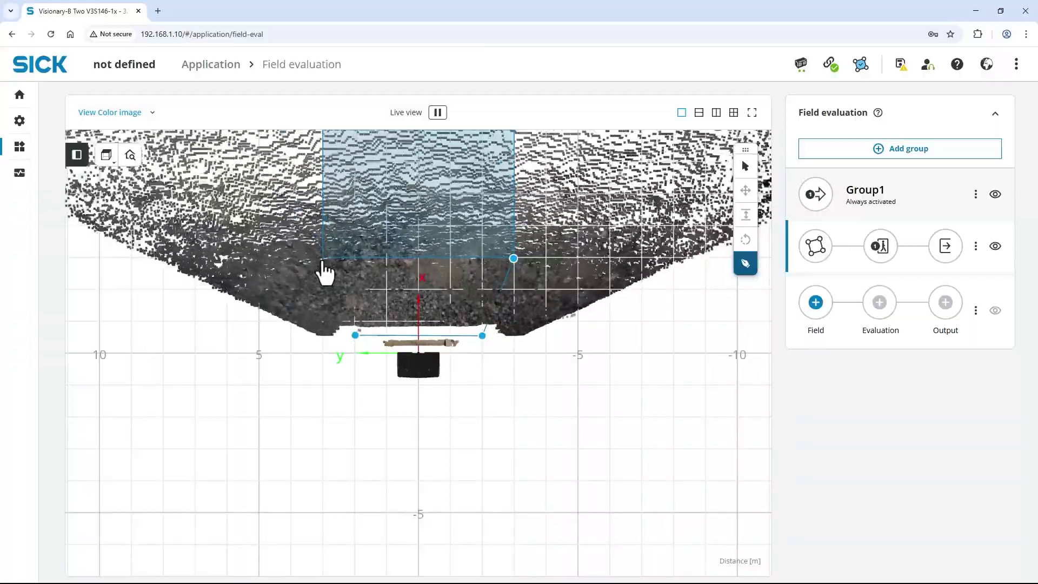
pyautogui.click(322, 261)
pyautogui.click(356, 337)
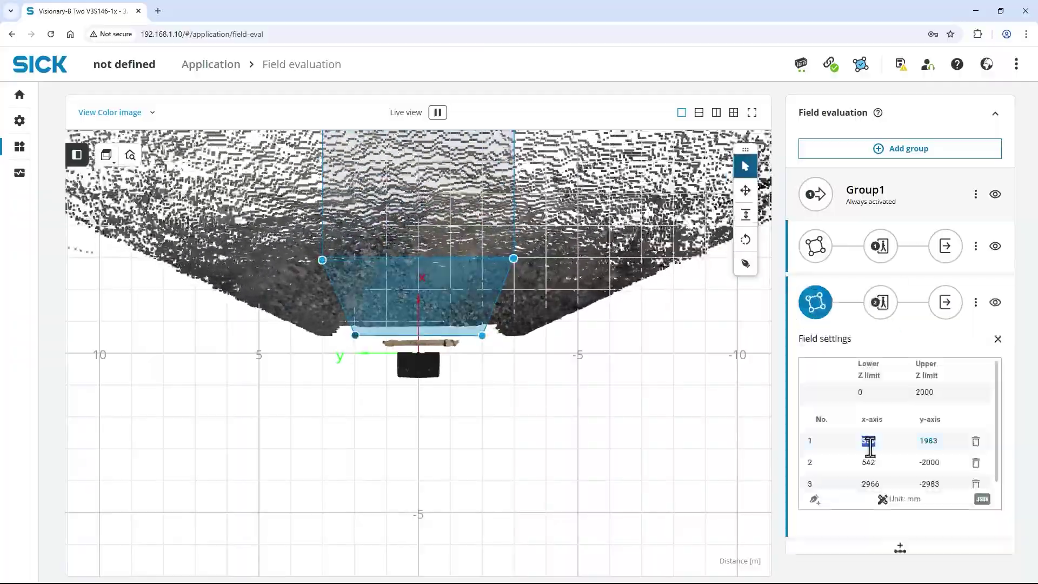
# Step: Set the y values of points 3 and 4 to -3000 and 3000
pyautogui.scroll(-1, 868, 461)
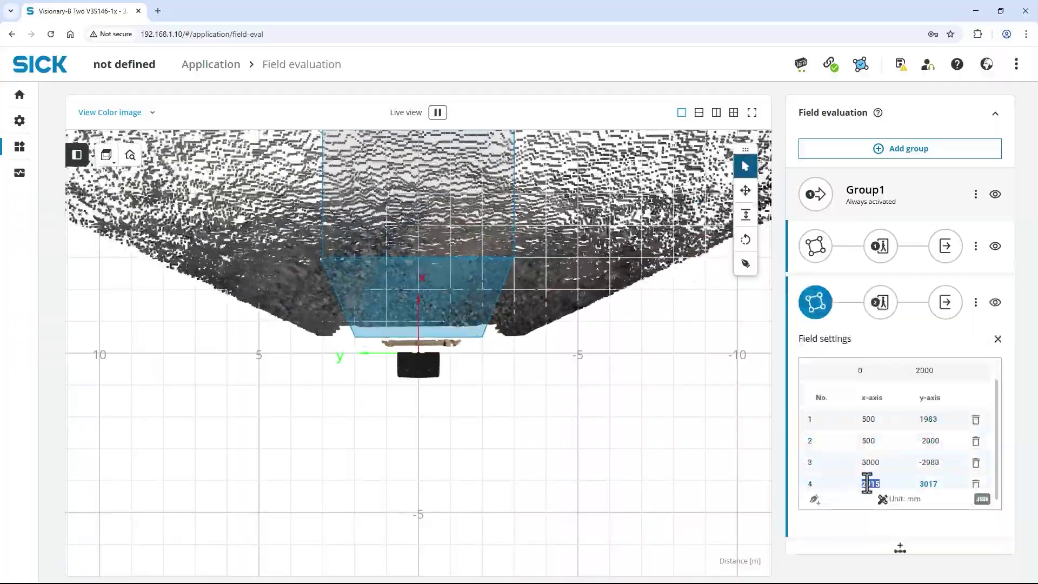
pyautogui.tripleClick(928, 463)
pyautogui.write('-3000')
pyautogui.tripleClick(927, 484)
pyautogui.write('3000')
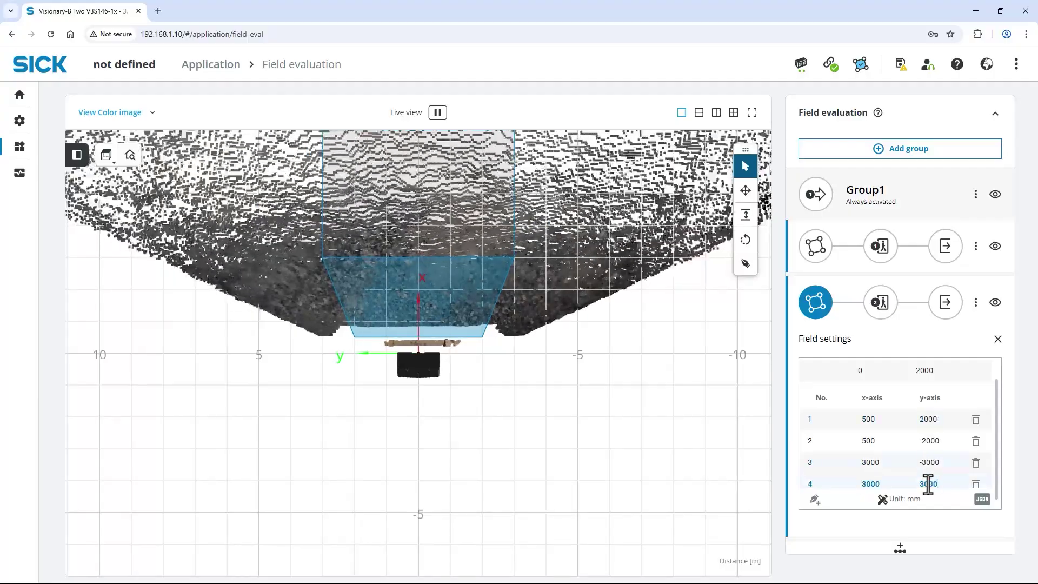
# Step: Change the second field's evaluation Detected objects setting to All objects
pyautogui.click(881, 306)
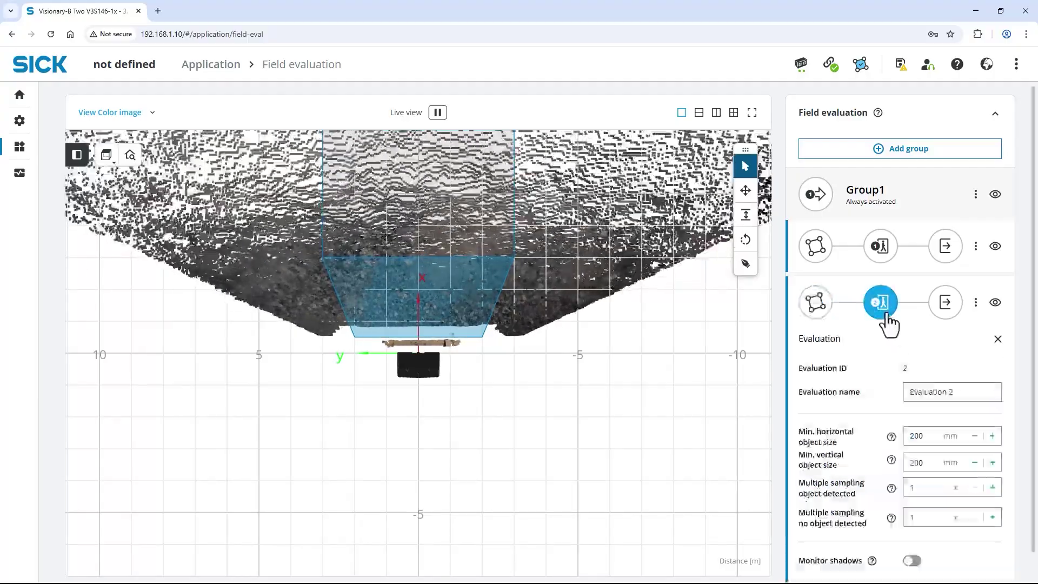
pyautogui.click(918, 370)
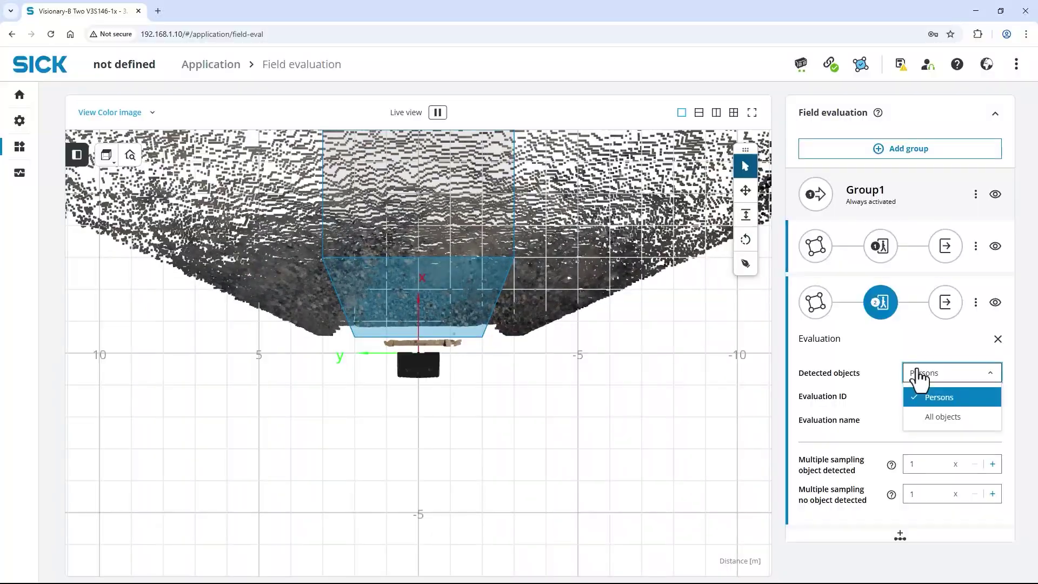
pyautogui.click(926, 418)
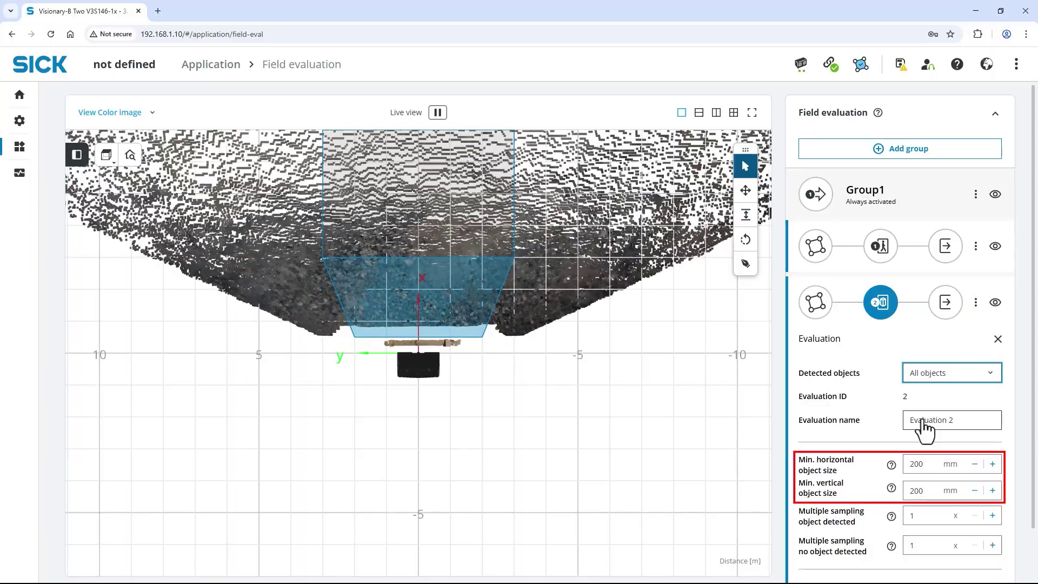
pyautogui.click(922, 421)
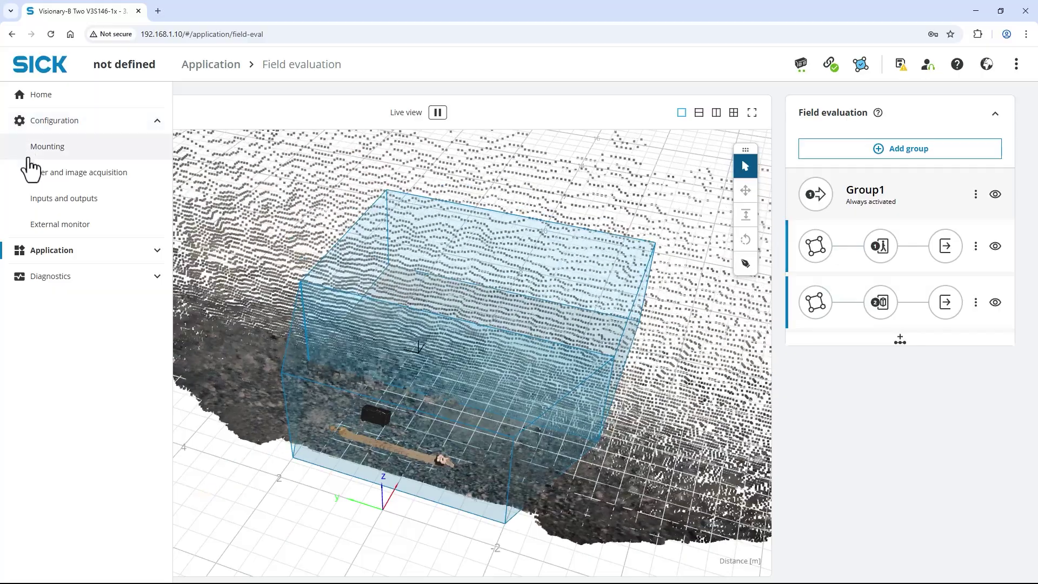
# Step: Name Port 1 'Red light' sourced from Stop field, and rename Port 2 'Yellow light'
pyautogui.click(43, 201)
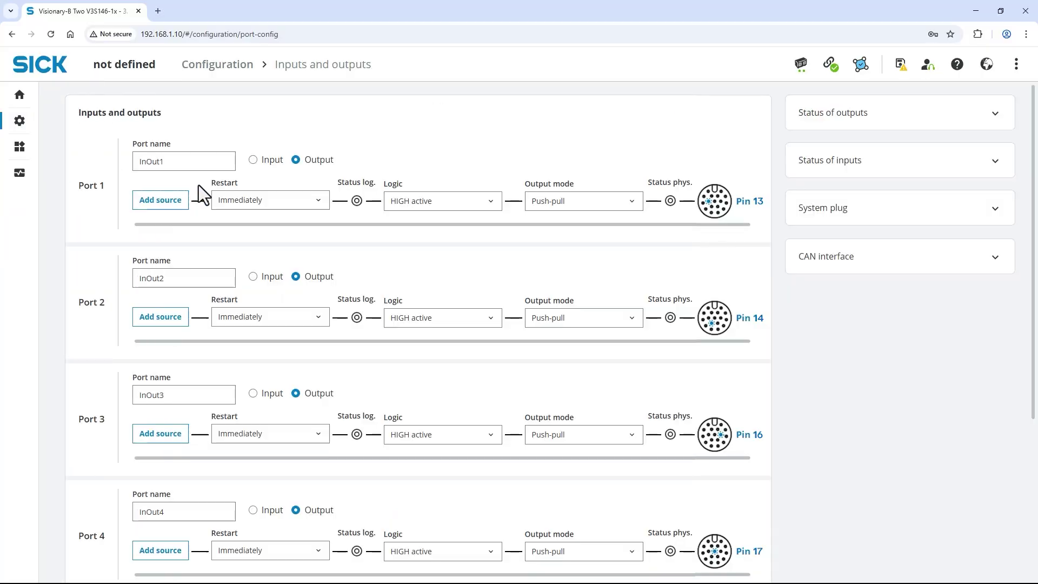
pyautogui.doubleClick(192, 162)
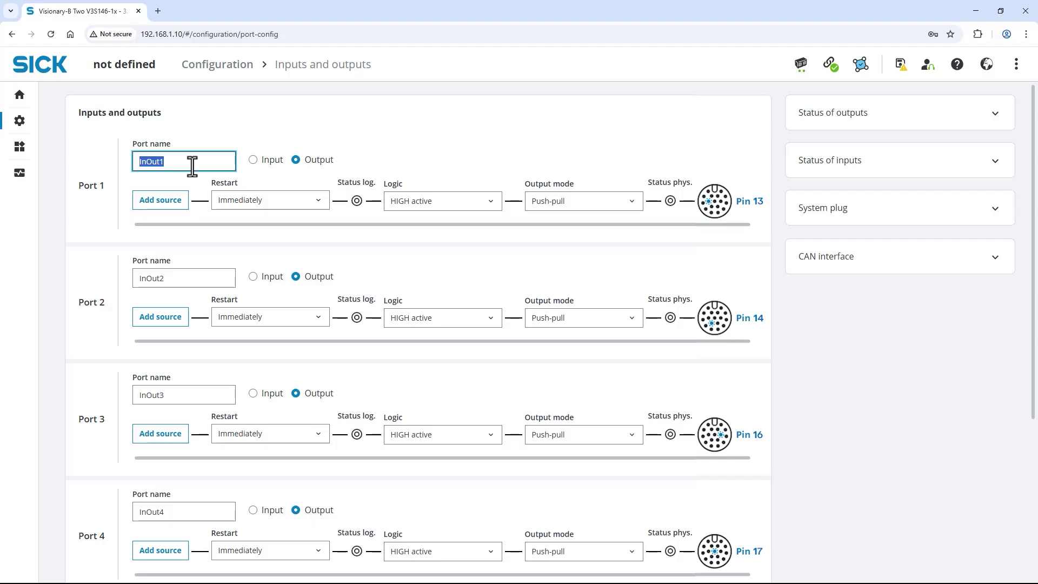
pyautogui.write('Red light')
pyautogui.click(175, 203)
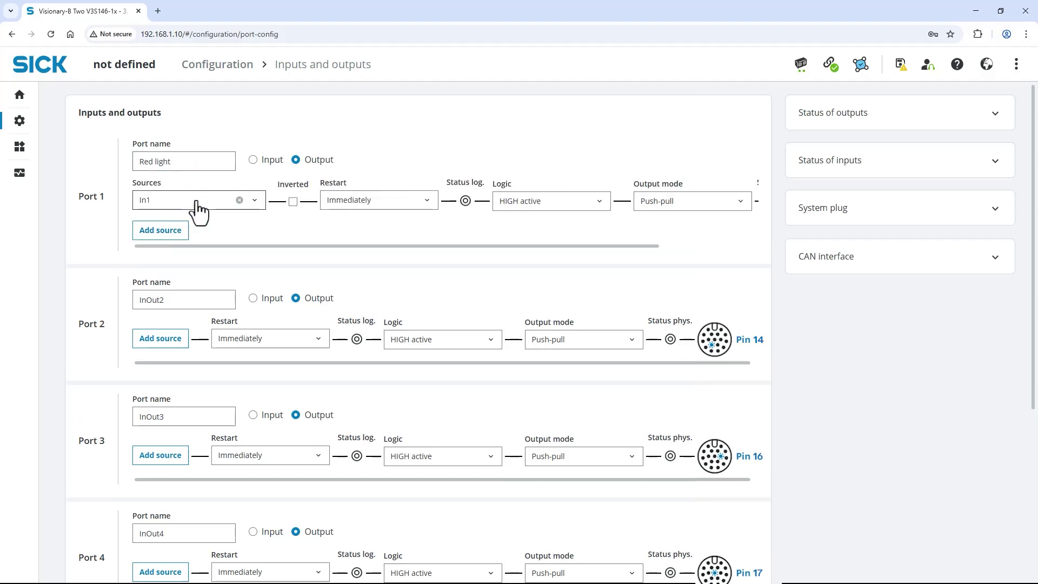
pyautogui.click(248, 203)
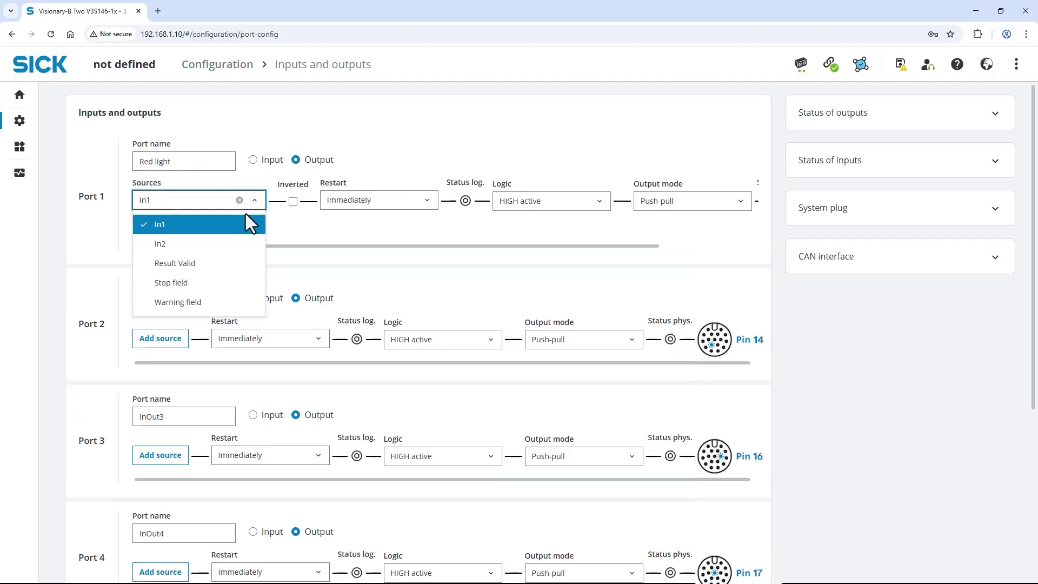
pyautogui.click(233, 283)
pyautogui.doubleClick(216, 299)
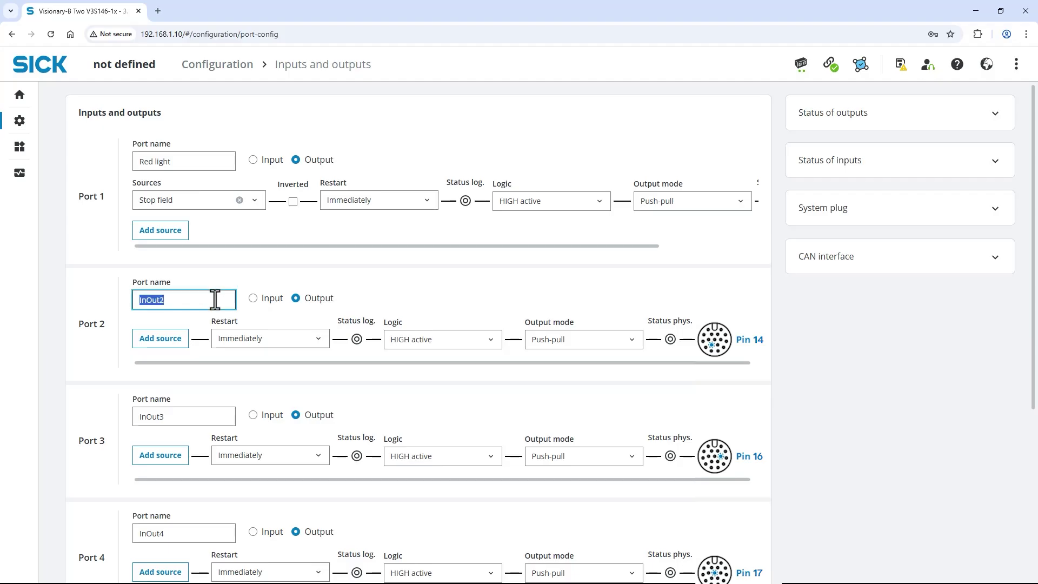
pyautogui.write('Yellow light')
# Step: Drive port 2 (Yellow light) from the Warning field evaluation
pyautogui.click(181, 340)
pyautogui.click(186, 347)
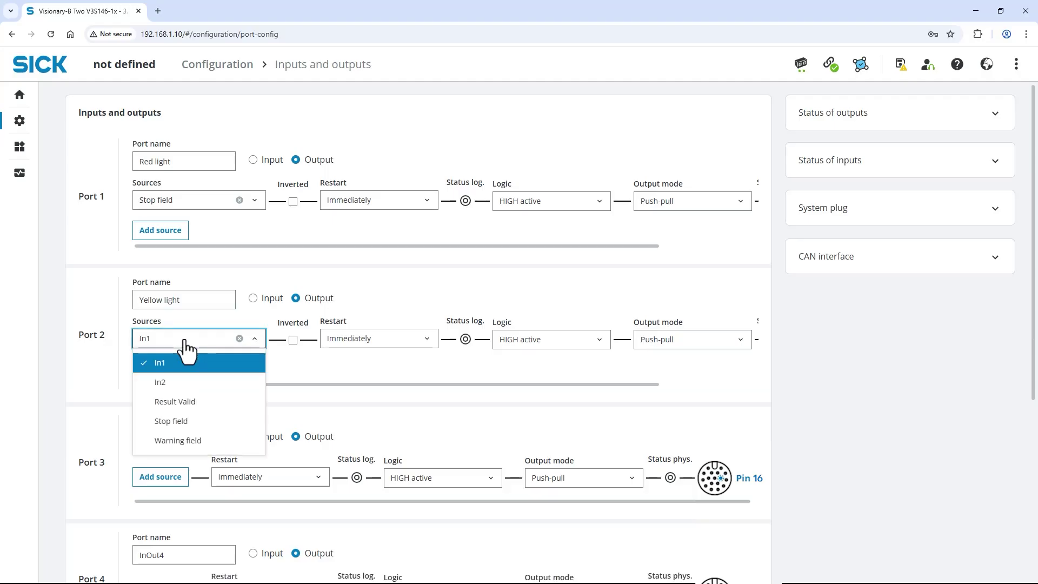
pyautogui.click(193, 441)
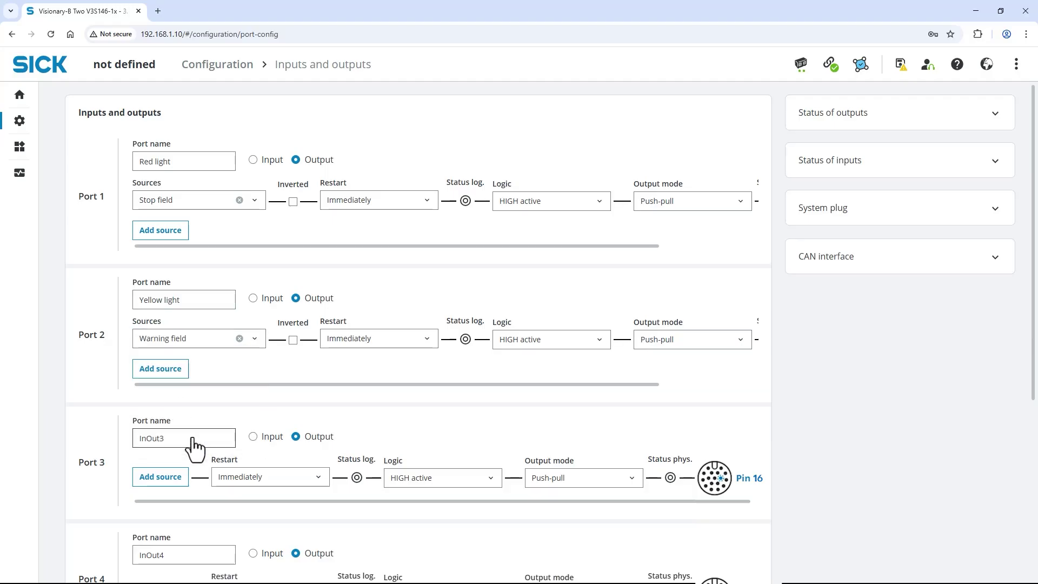
# Step: Rename port 3 to 'Green light' and make Warning field its first source
pyautogui.doubleClick(192, 439)
pyautogui.write('Green light')
pyautogui.click(183, 478)
pyautogui.click(190, 481)
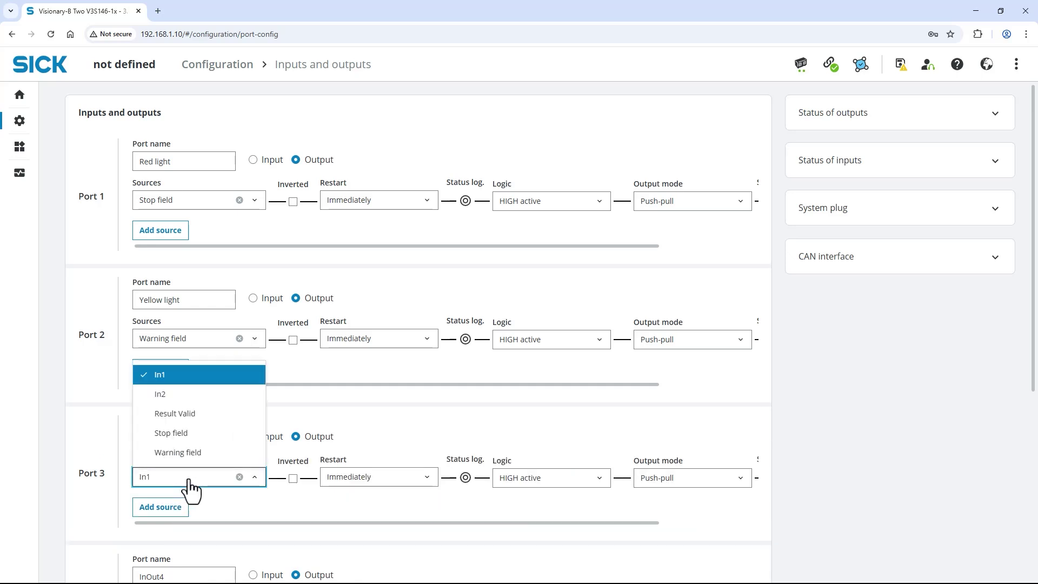
pyautogui.click(187, 454)
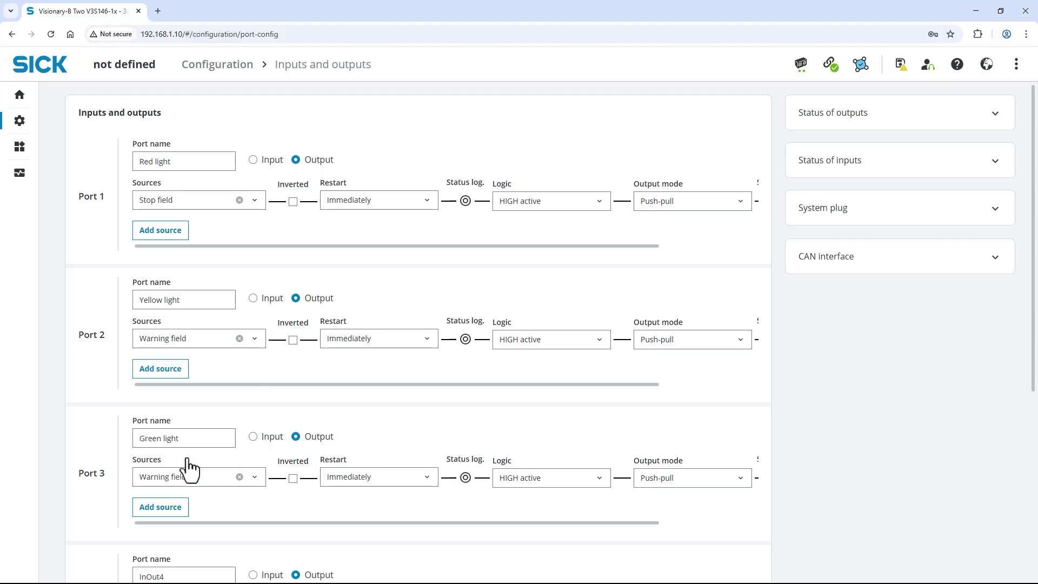
# Step: Add Stop field to port 3, invert Warning field, combine with AND, and expand Status of outputs
pyautogui.click(174, 537)
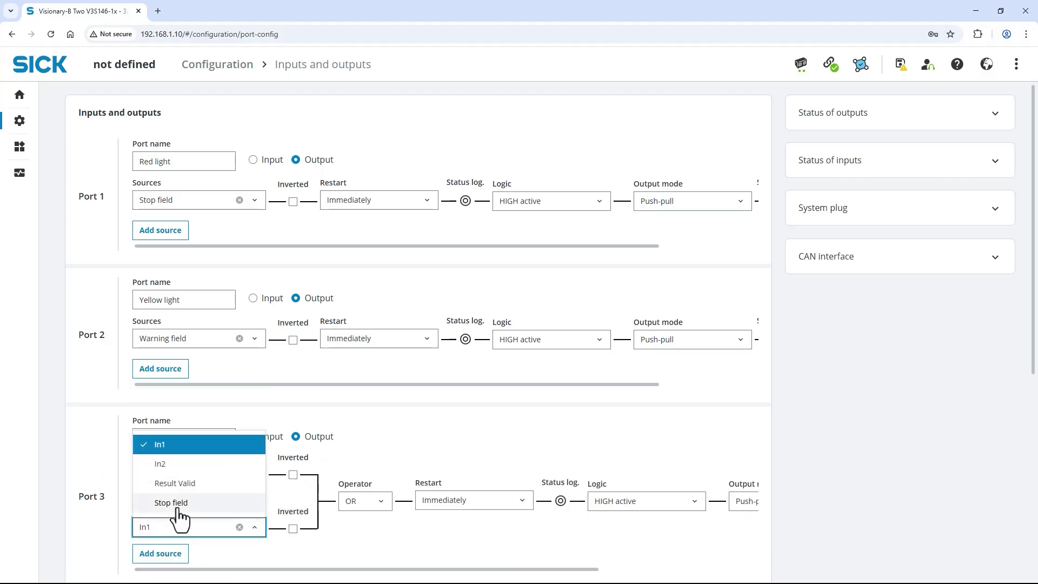
pyautogui.click(174, 501)
pyautogui.click(293, 475)
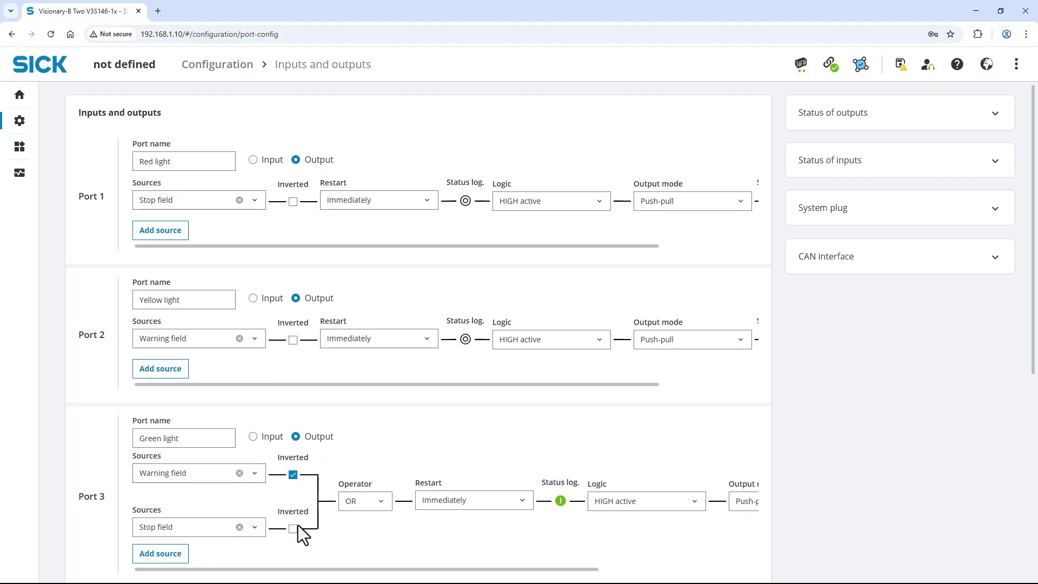
pyautogui.click(359, 503)
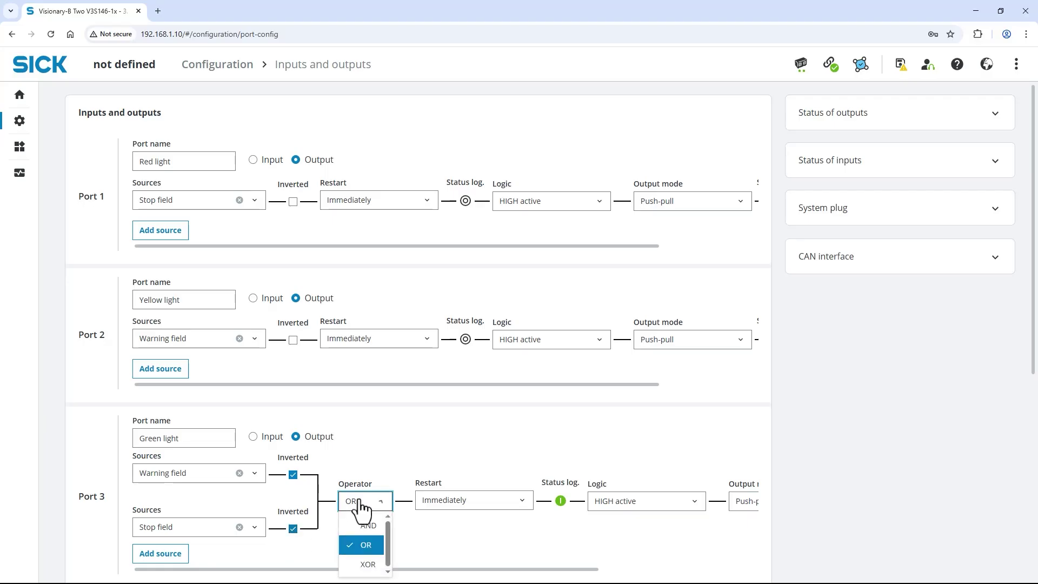
pyautogui.click(367, 527)
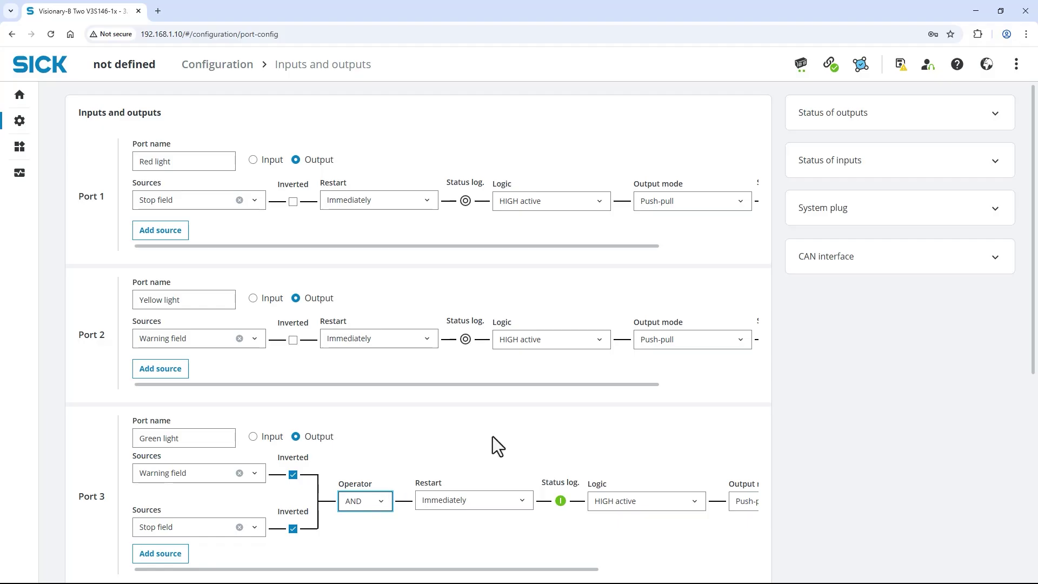
pyautogui.click(891, 131)
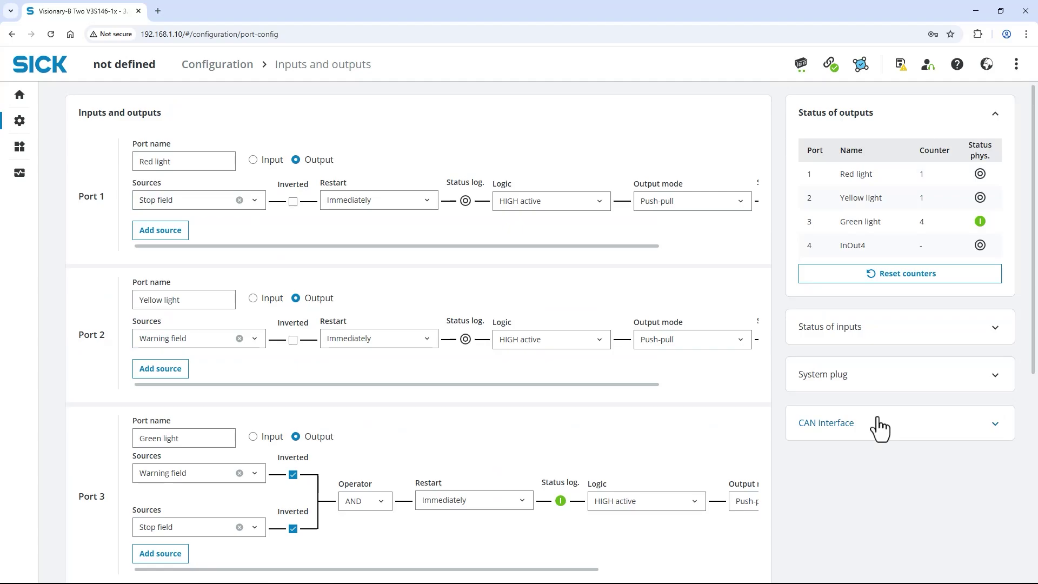
# Step: Expand the CAN interface panel showing function instance 0 and source address 0x63
pyautogui.click(879, 428)
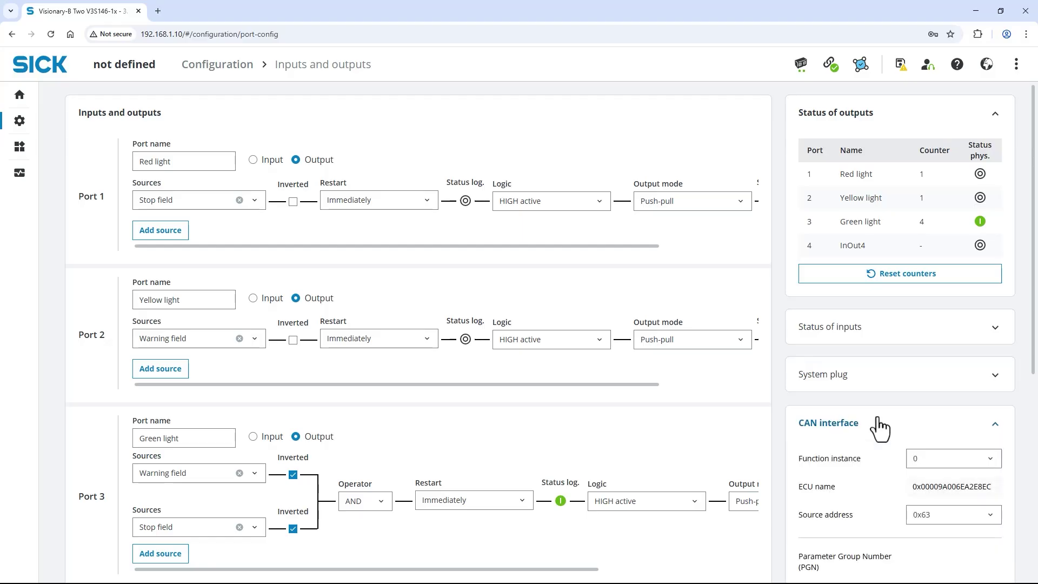
# Step: Go to Configuration > External monitor in the left navigation menu
pyautogui.scroll(-2, 879, 427)
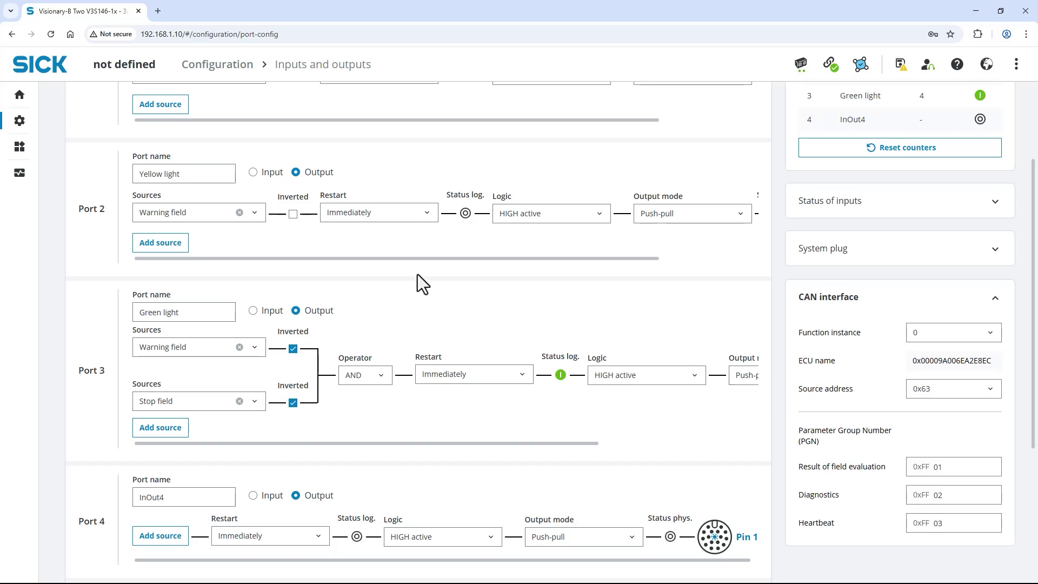
pyautogui.moveTo(17, 132)
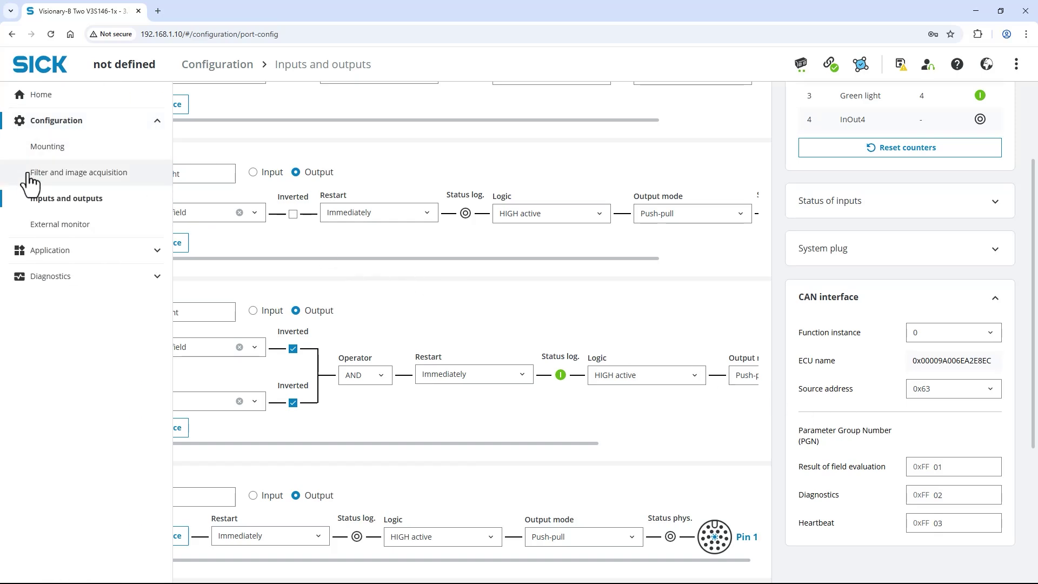
pyautogui.click(43, 235)
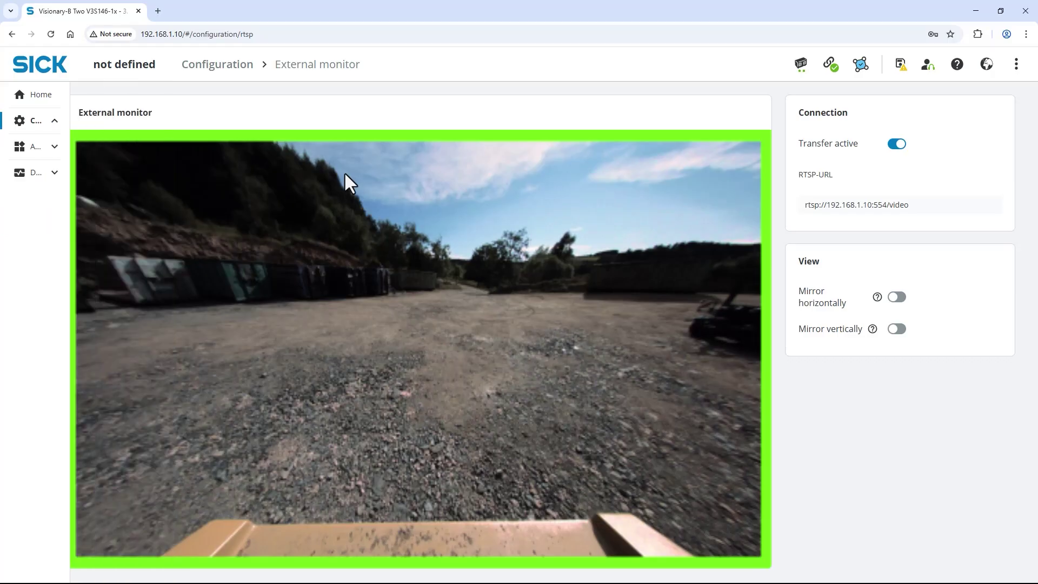
# Step: Save the parameters permanently to the device with the header toolbar's save icon
pyautogui.click(900, 64)
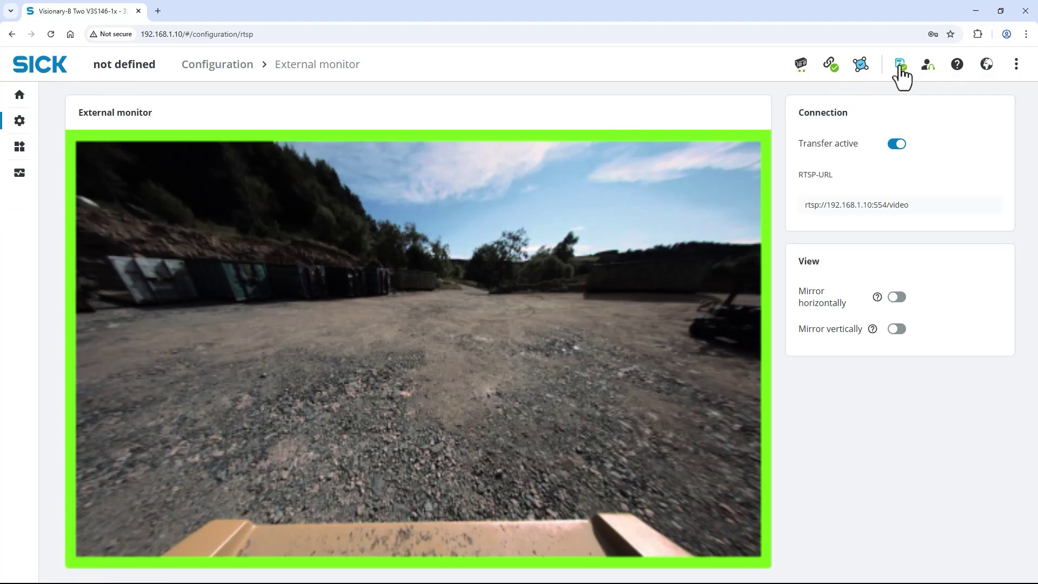